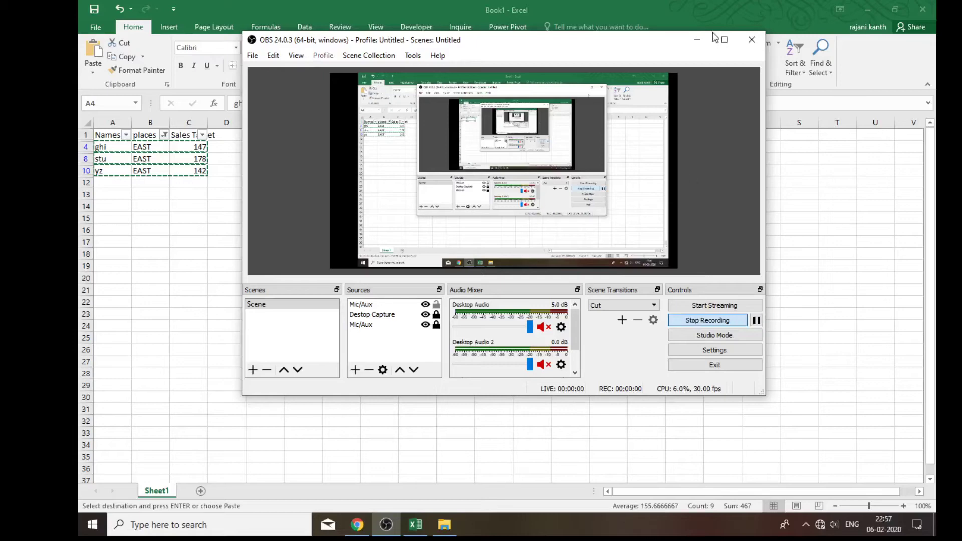
# Paste the copied block, then set the places filter to (Select All) so all ten rows show
pyautogui.click(697, 40)
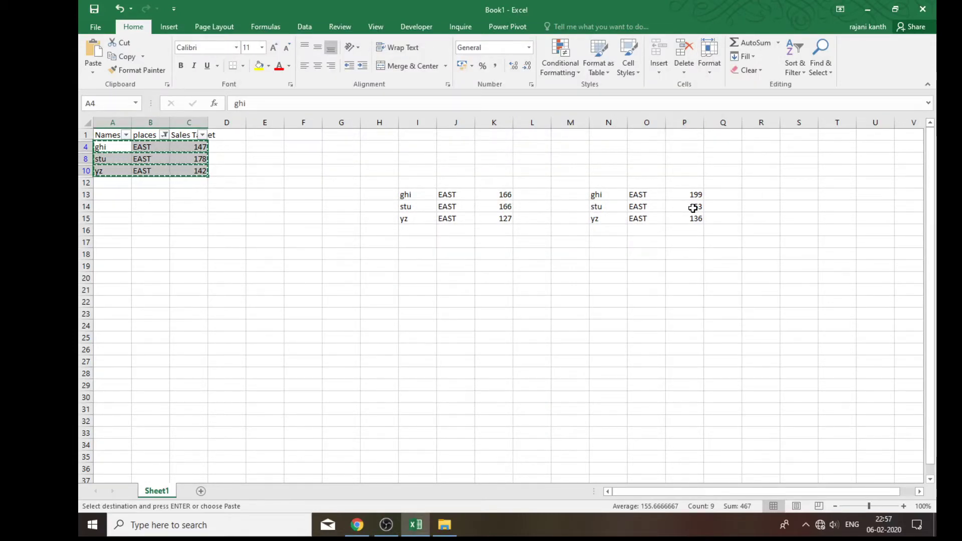
pyautogui.hotkey('ctrl', 'v')
pyautogui.click(165, 134)
pyautogui.click(114, 250)
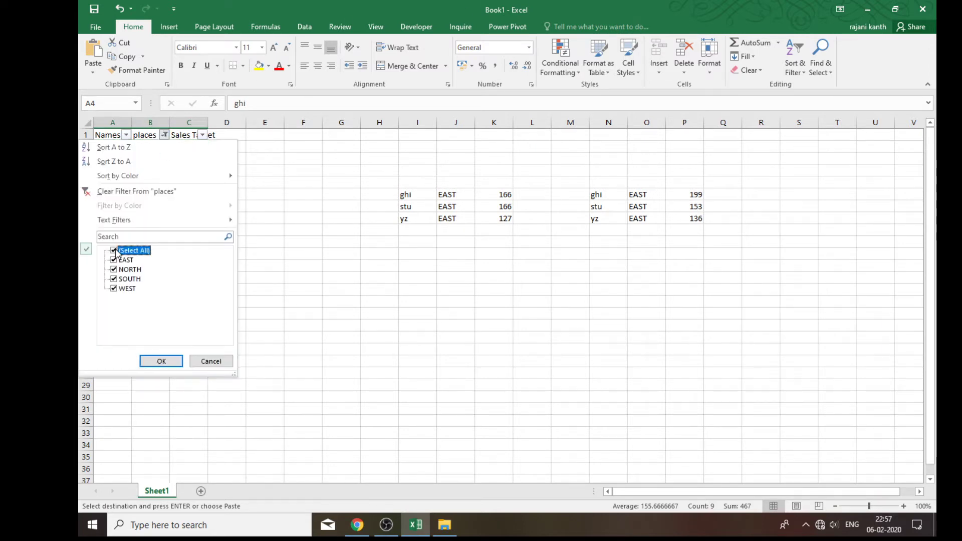
pyautogui.click(159, 360)
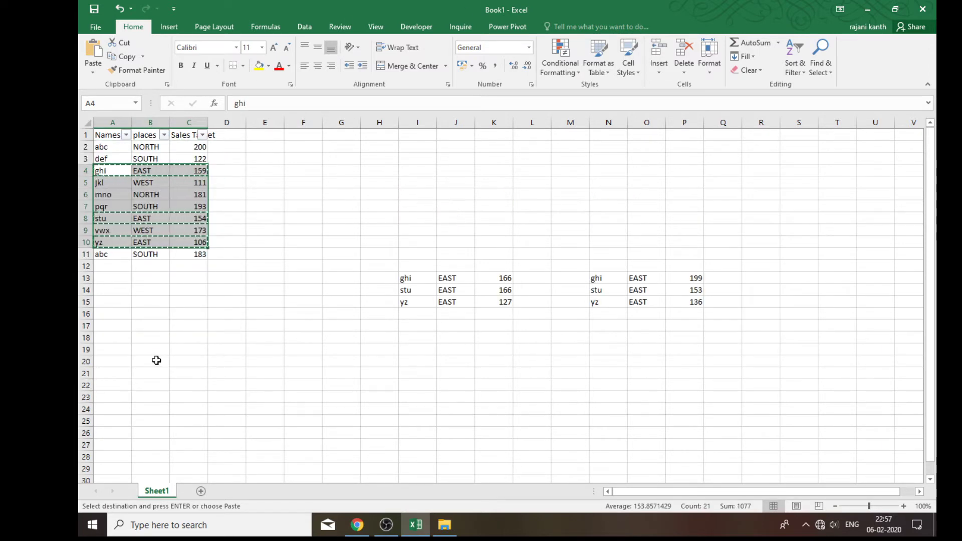
pyautogui.click(156, 219)
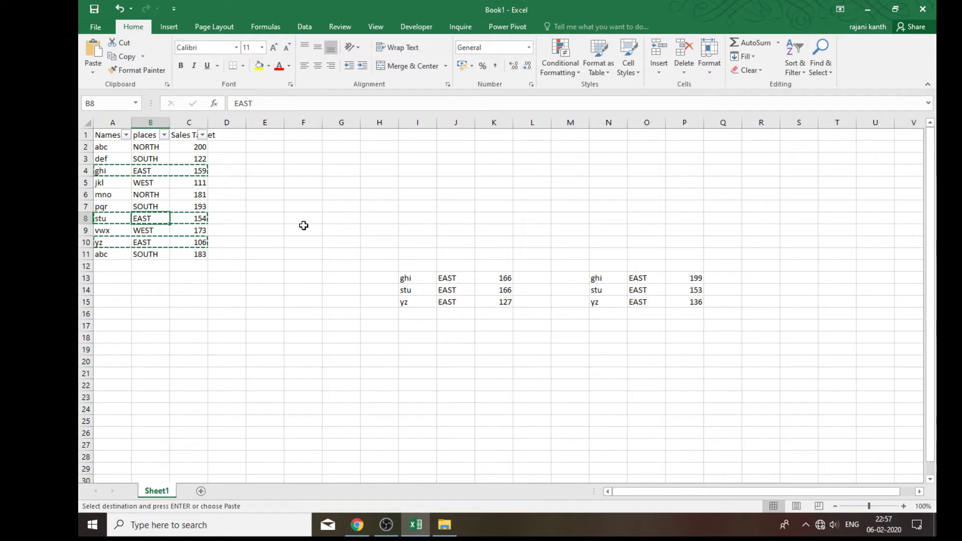
# Clear the copy marquee from the Names/places/Sales table with Esc
pyautogui.press('Escape')
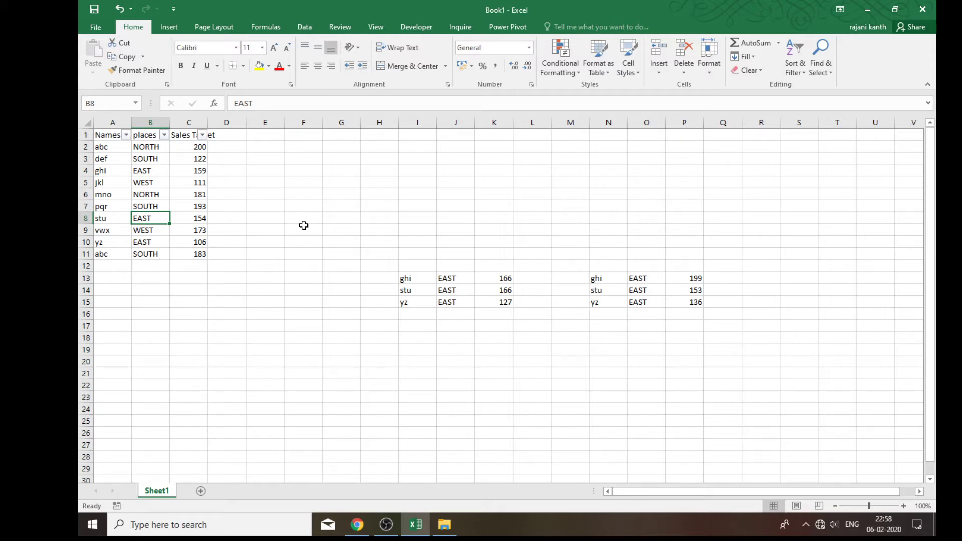
# Filter places to EAST only (ghi, stu, yz) and copy the visible range A4:C10
pyautogui.click(164, 135)
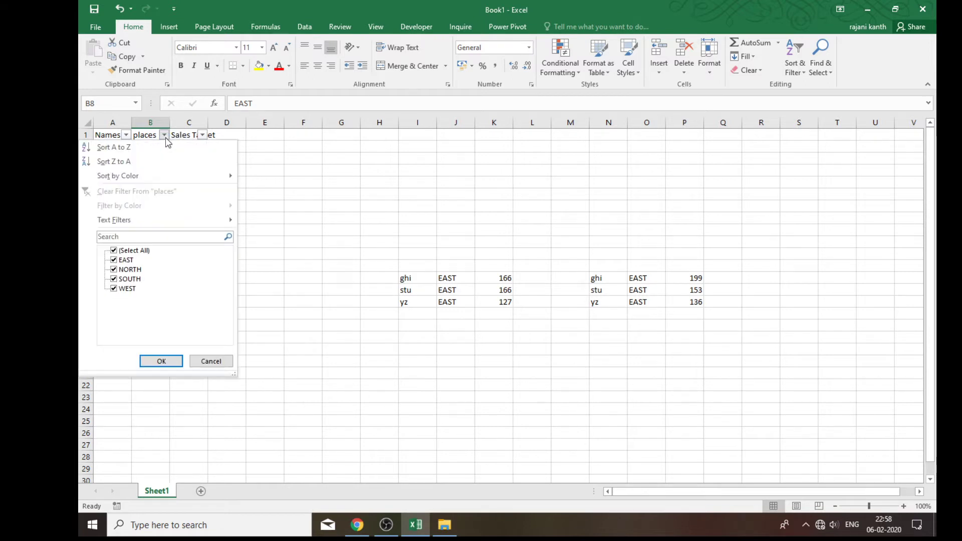
pyautogui.click(113, 250)
pyautogui.click(115, 261)
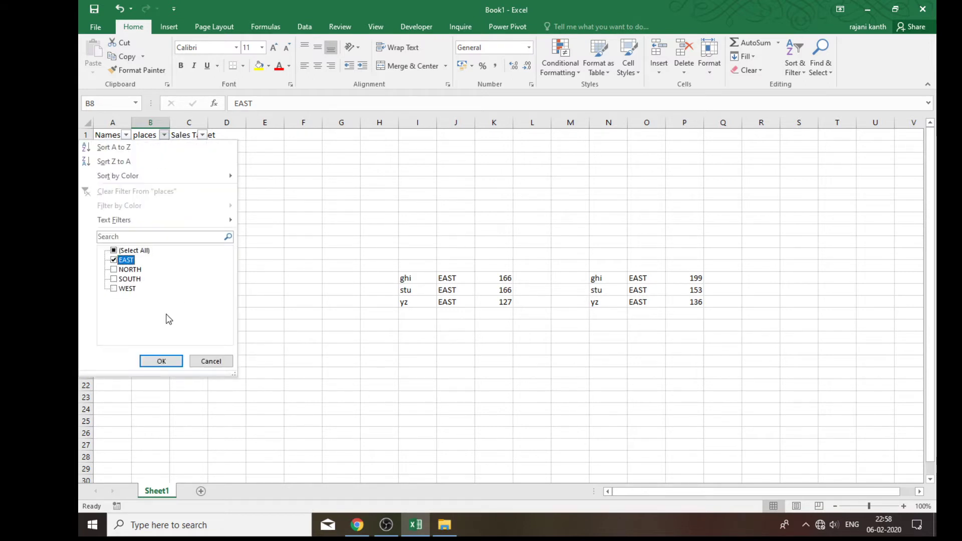
pyautogui.click(160, 360)
pyautogui.moveTo(107, 147); pyautogui.dragTo(187, 165)
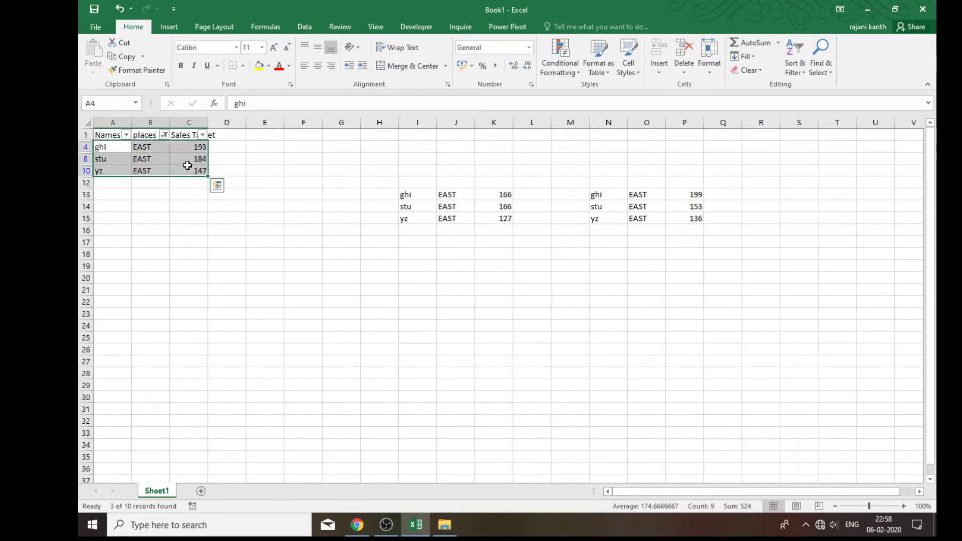
pyautogui.hotkey('ctrl', 'c')
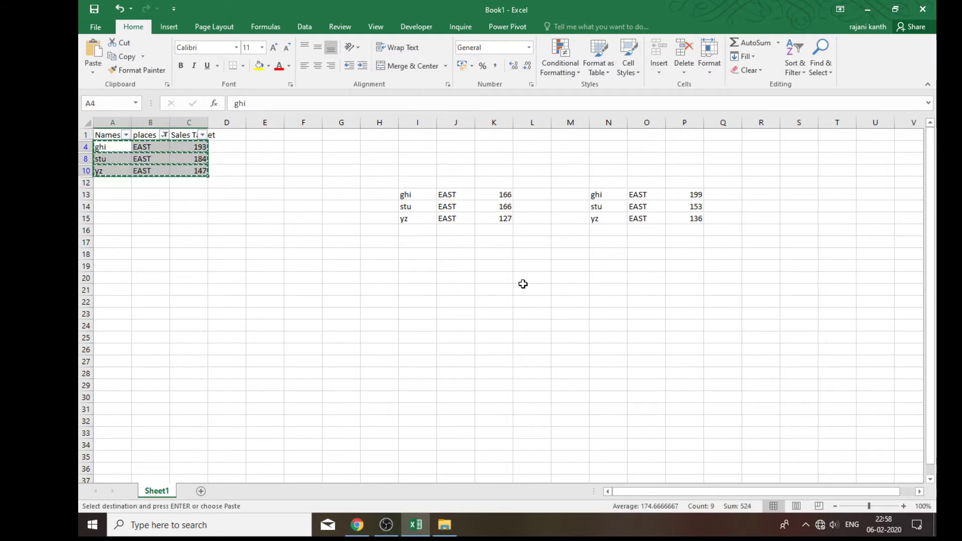
# Paste the three copied EAST rows at L19 so they fill L19:N21
pyautogui.click(524, 264)
pyautogui.hotkey('ctrl', 'v')
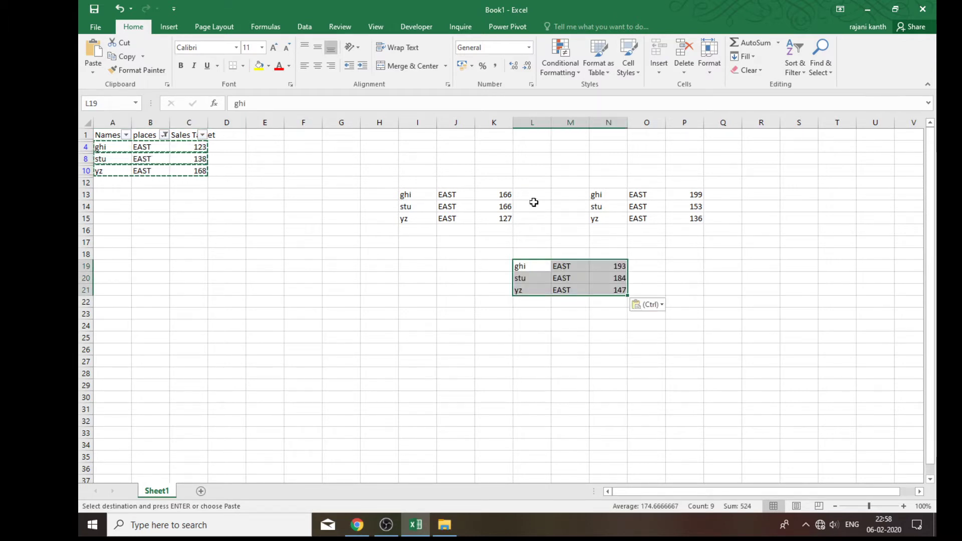
pyautogui.click(386, 524)
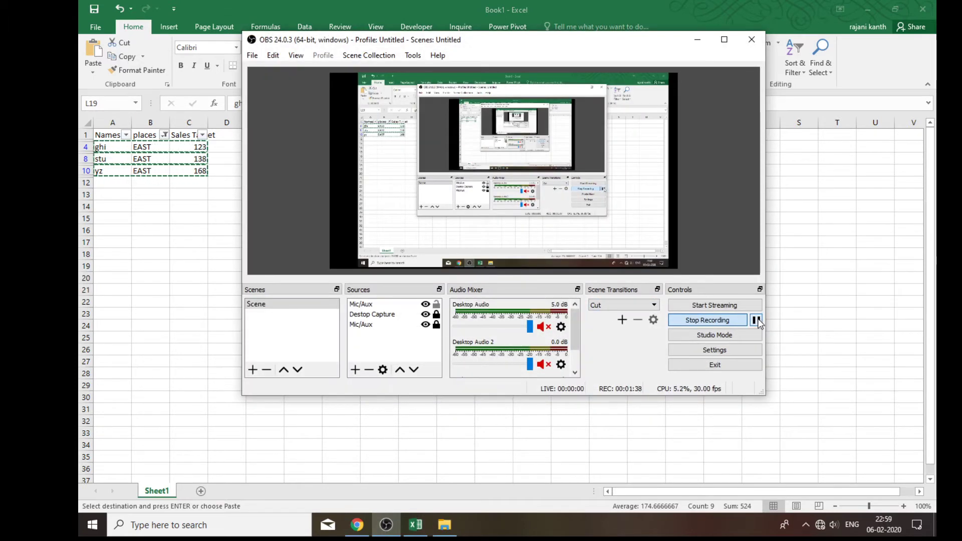
# Copy the filtered EAST rows A4:C10 again and paste them into R18:T20
pyautogui.click(697, 39)
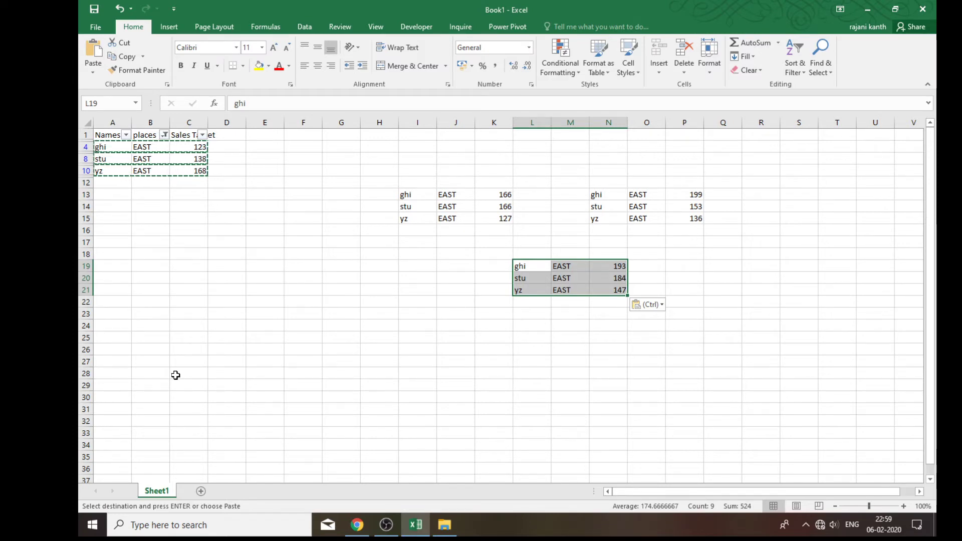
pyautogui.hotkey('ctrl', 'c')
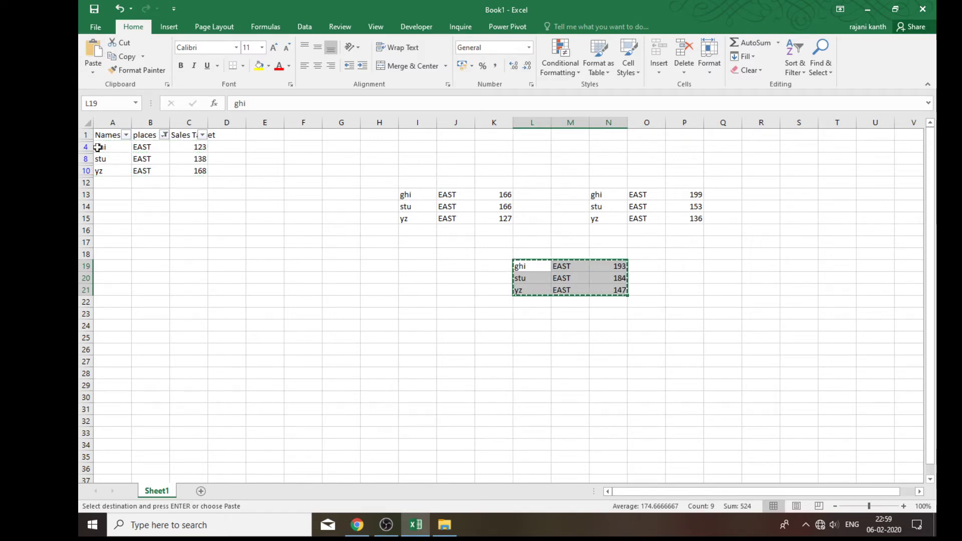
pyautogui.moveTo(97, 147); pyautogui.dragTo(202, 171)
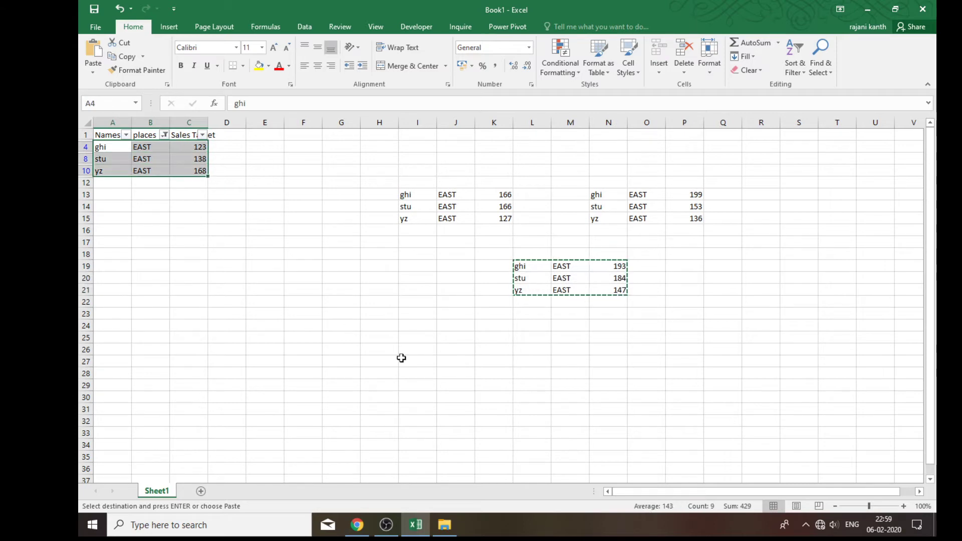
pyautogui.hotkey('ctrl', 'c')
pyautogui.click(743, 256)
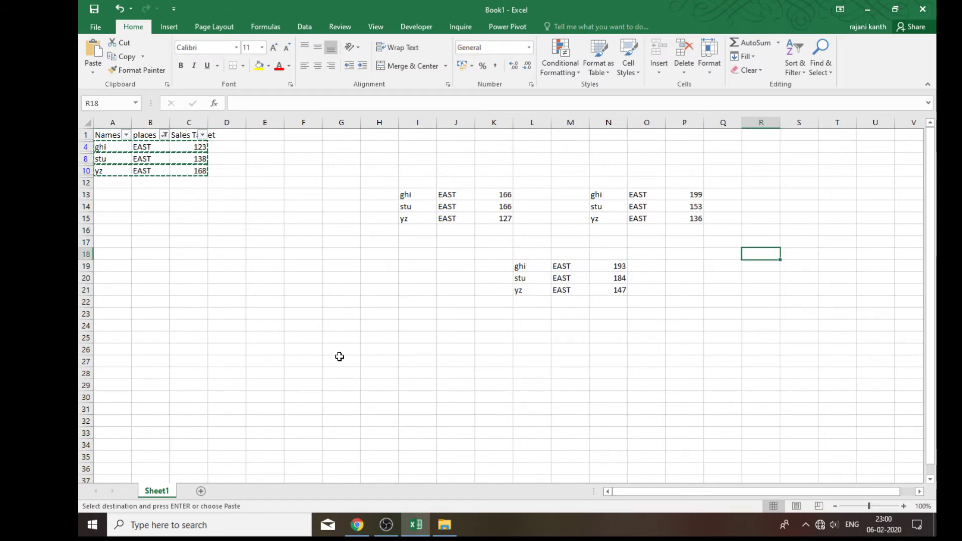
pyautogui.hotkey('ctrl', 'v')
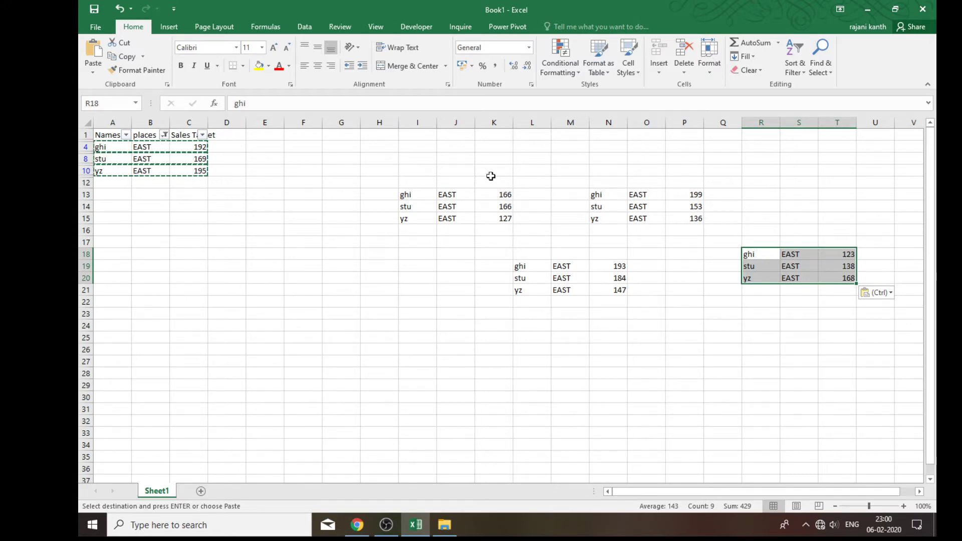
pyautogui.moveTo(375, 196)
pyautogui.mouseDown()
pyautogui.moveTo(771, 287)
pyautogui.moveTo(879, 301)
pyautogui.mouseUp()
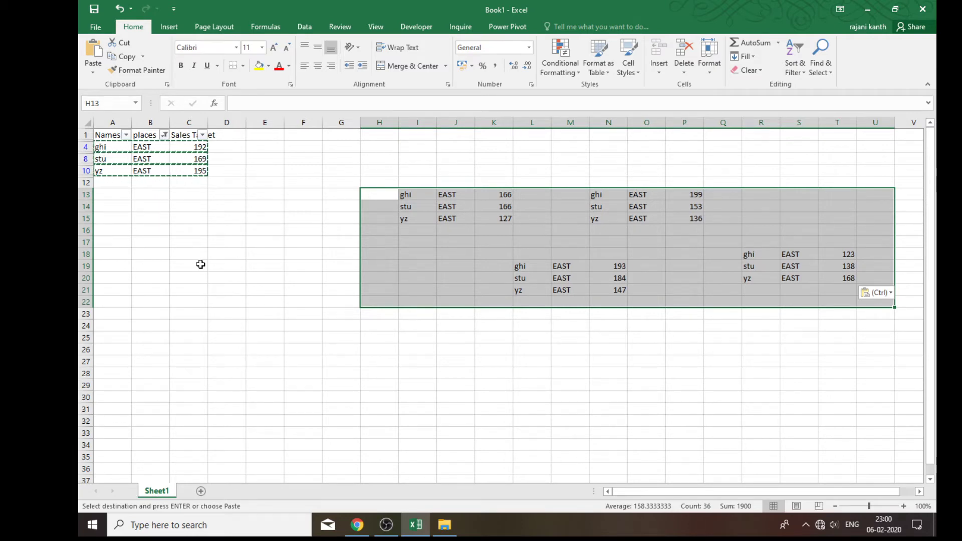
# Delete the pasted blocks in H13:U22 and set the places filter back to (Select All)
pyautogui.press('Delete')
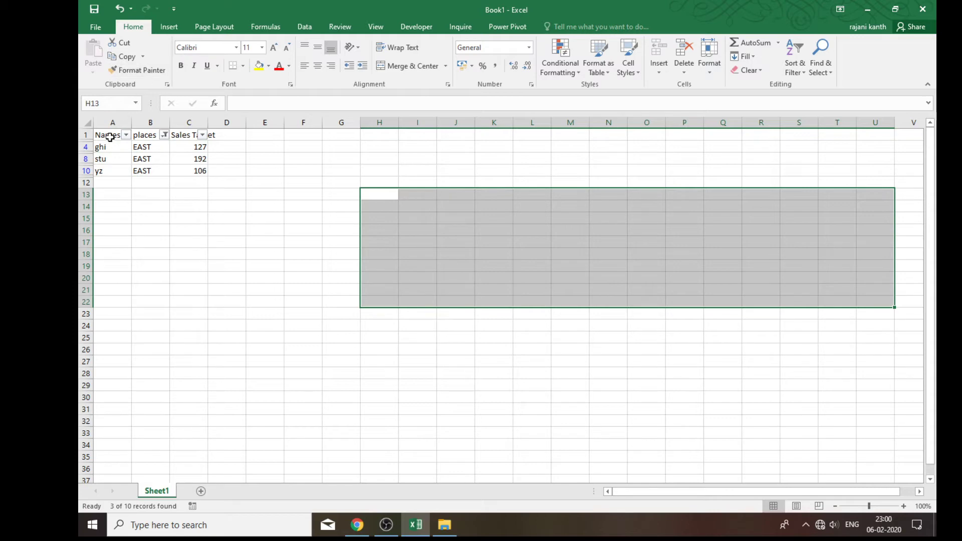
pyautogui.click(164, 134)
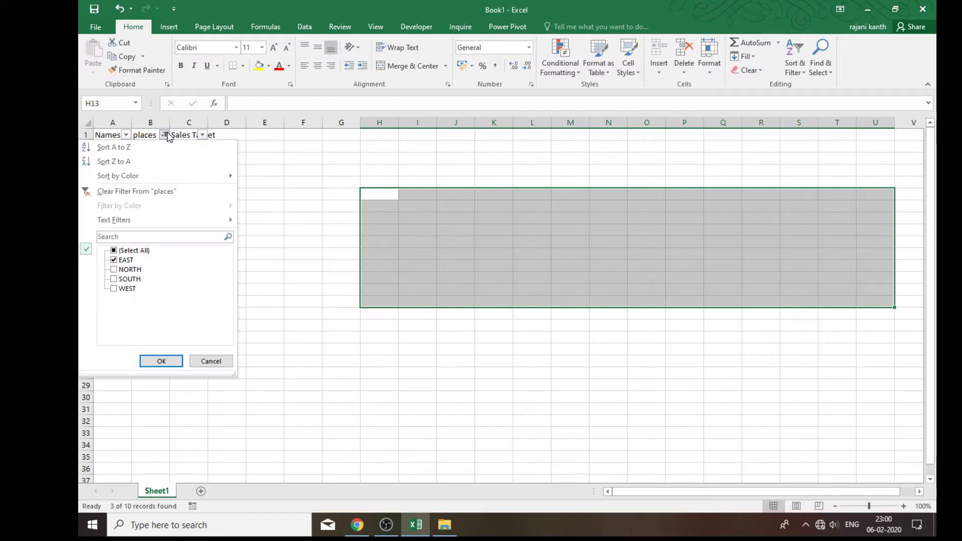
pyautogui.click(115, 250)
pyautogui.click(157, 361)
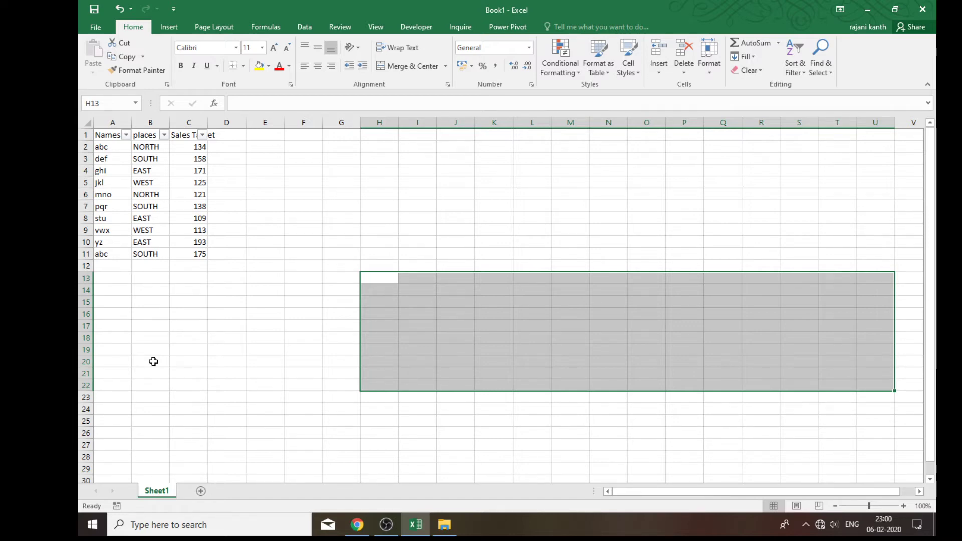
pyautogui.press('Up')
pyautogui.press('Up')
pyautogui.press('Left')
pyautogui.press('Left')
# Return to the table and filter places to EAST only, leaving ghi, stu and yz visible
pyautogui.press('Left')
pyautogui.press('Left')
pyautogui.press('Left')
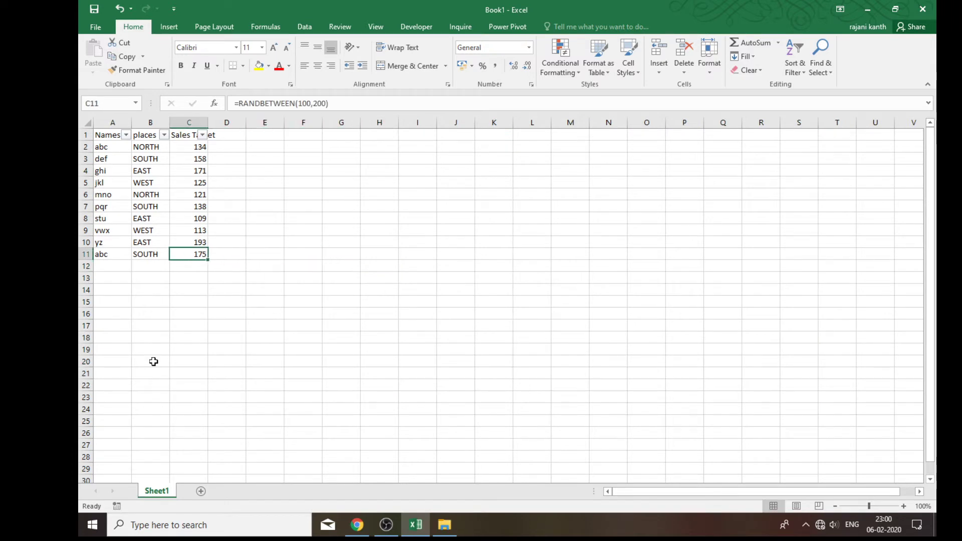
pyautogui.press('Left')
pyautogui.press('Up')
pyautogui.press('Up')
pyautogui.press('Up')
pyautogui.press('Up')
pyautogui.press('Up')
pyautogui.press('Up')
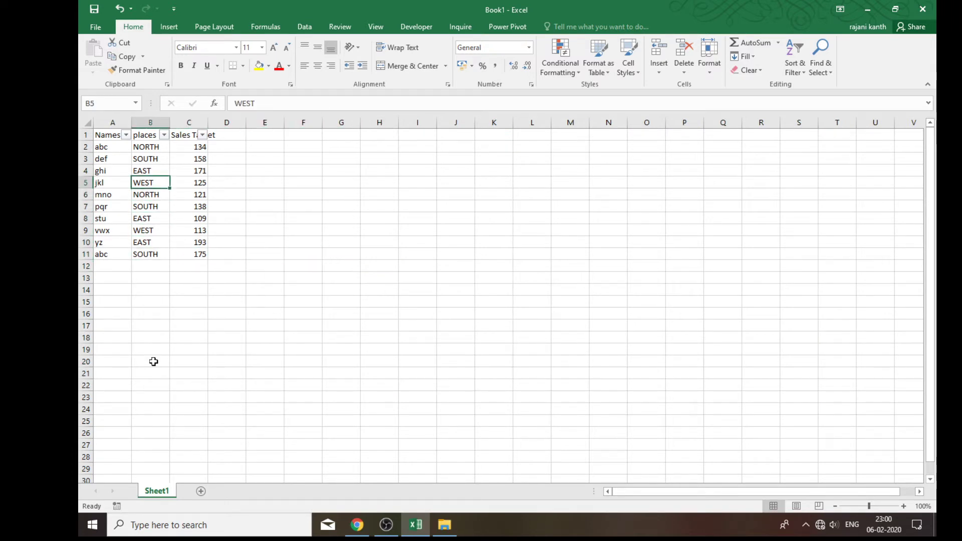
pyautogui.press('Up')
pyautogui.press('Up')
pyautogui.press('Up')
pyautogui.press('Left')
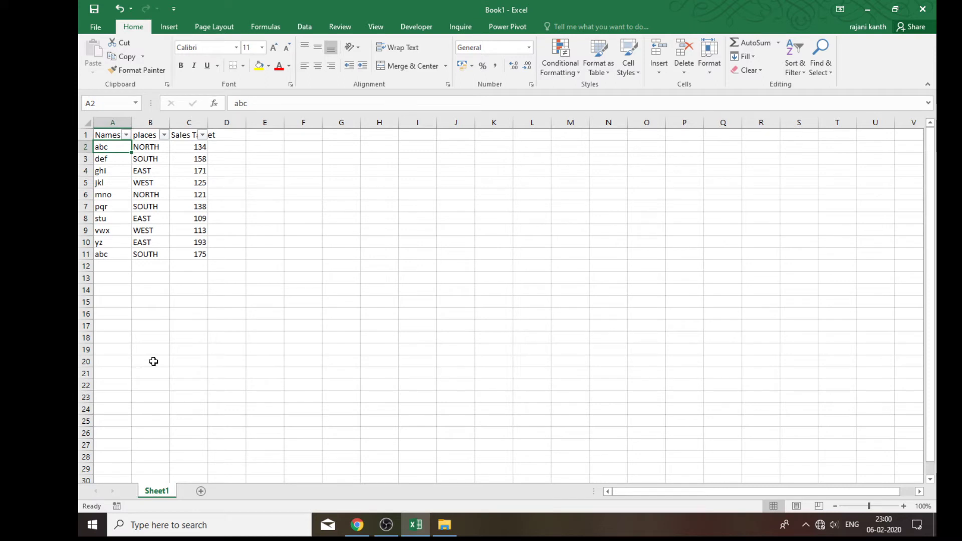
pyautogui.click(164, 135)
pyautogui.click(113, 250)
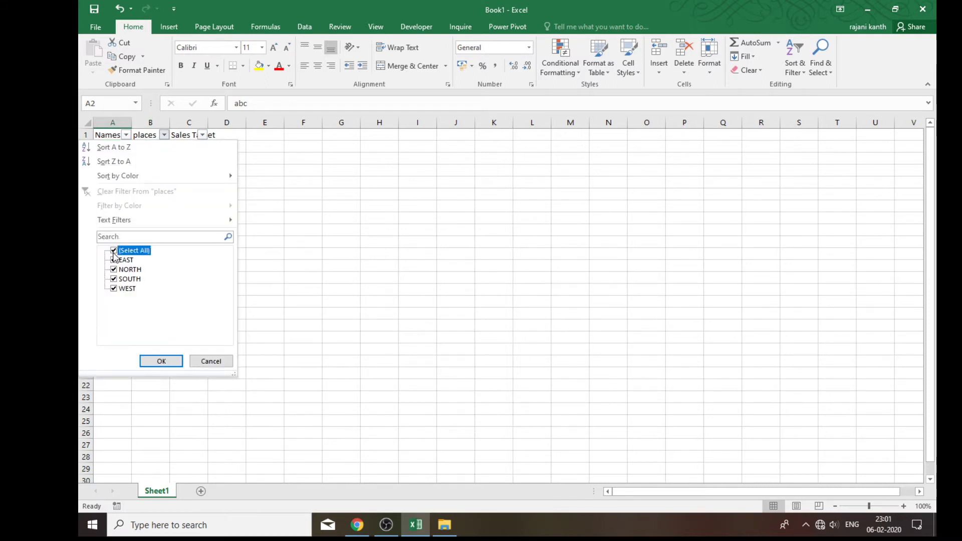
pyautogui.click(113, 260)
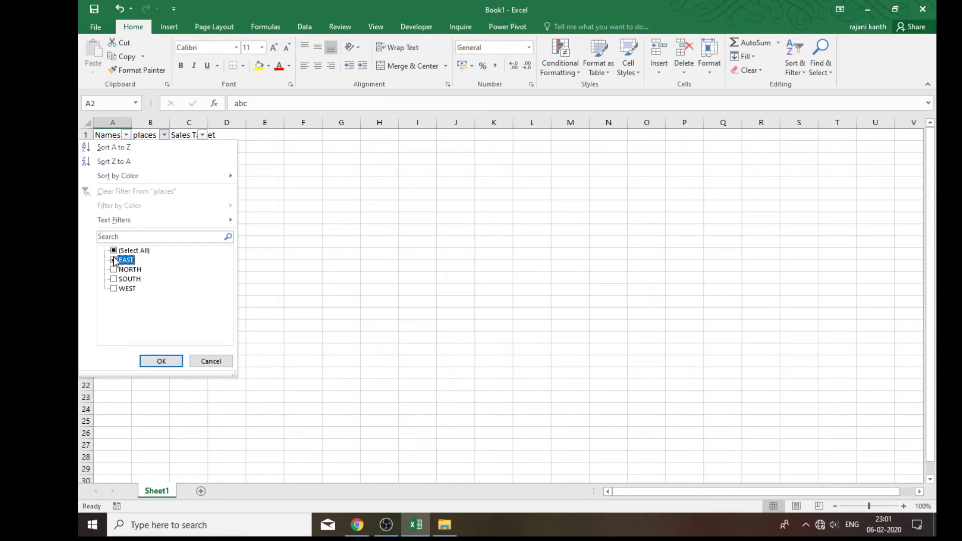
pyautogui.click(155, 360)
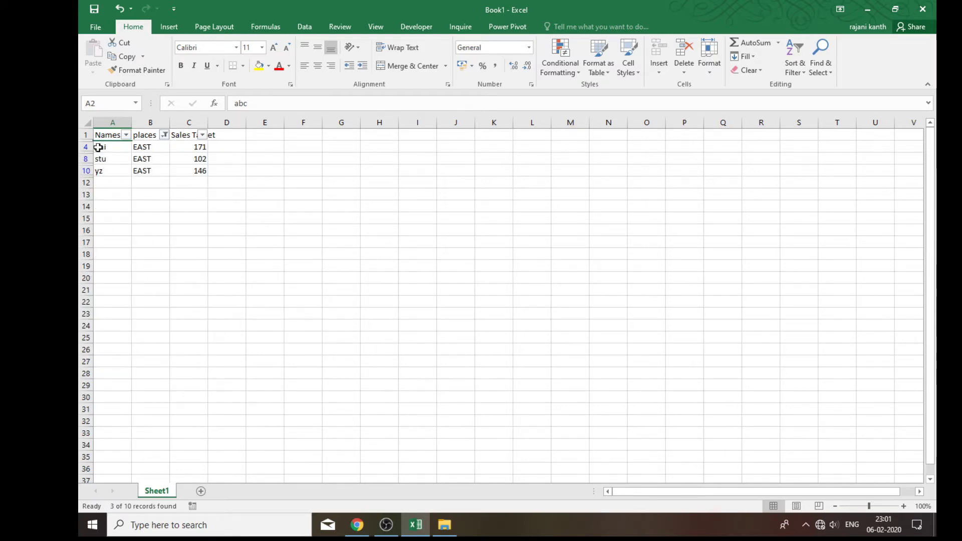
pyautogui.moveTo(99, 148)
pyautogui.mouseDown()
pyautogui.moveTo(160, 150)
pyautogui.moveTo(186, 171)
pyautogui.mouseUp()
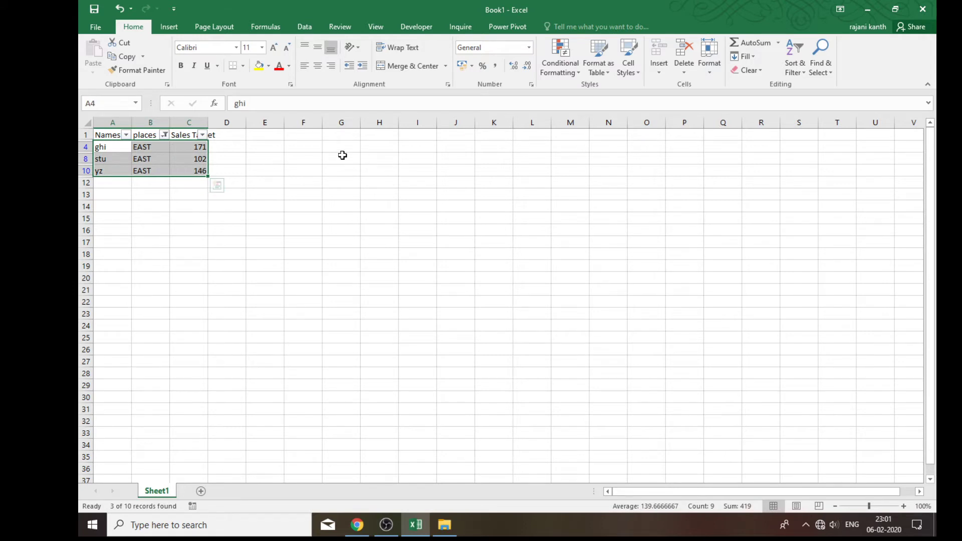
# Enter the shortcut label 'ALT+;' in cell A15
pyautogui.click(124, 219)
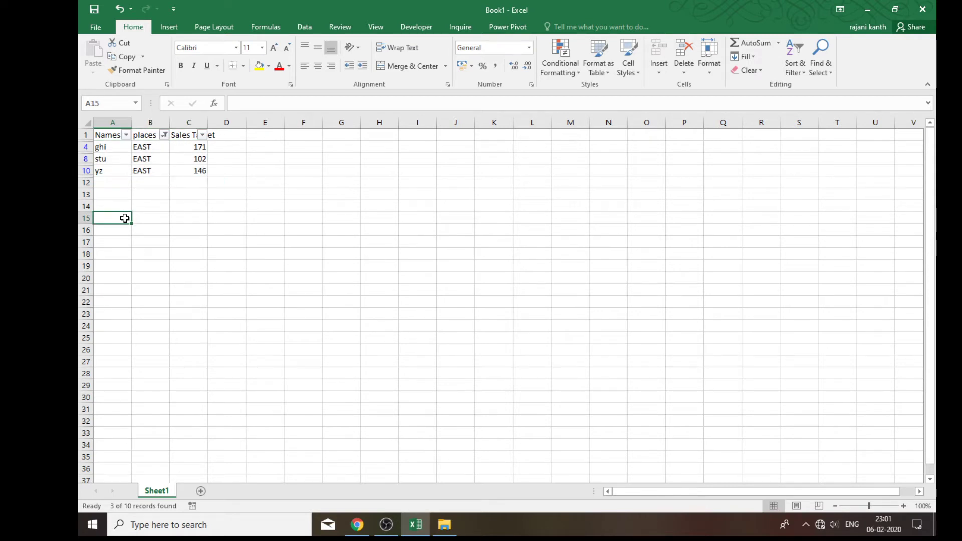
pyautogui.write('ALT+')
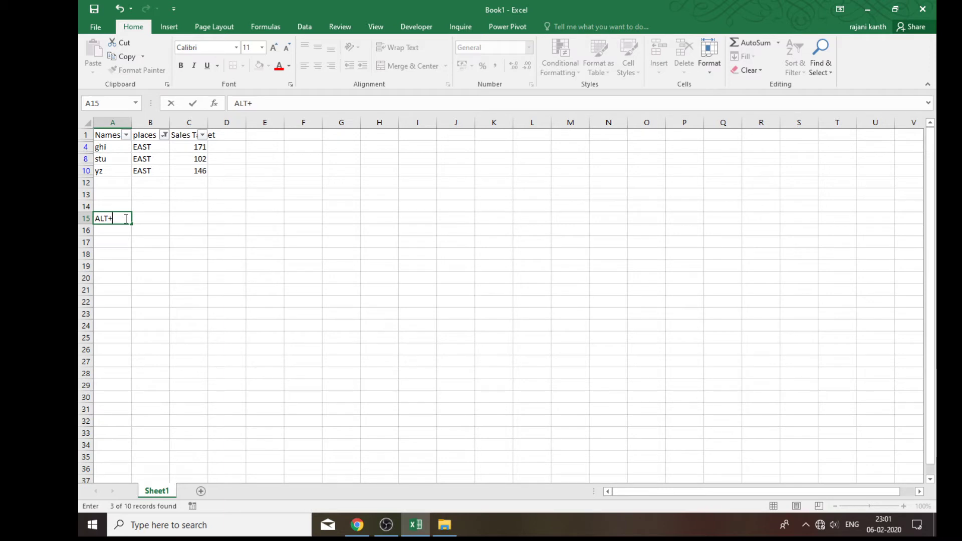
pyautogui.write(';')
pyautogui.press('Return')
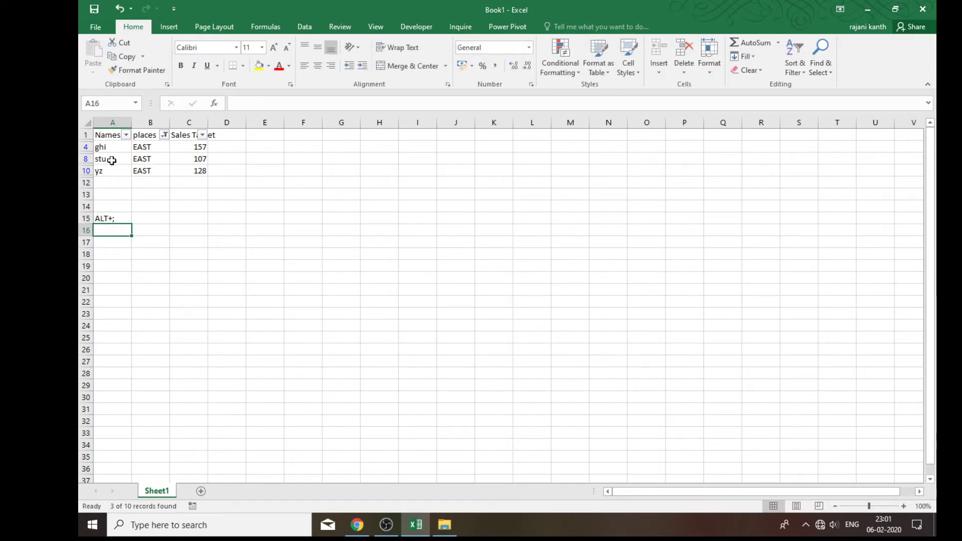
pyautogui.moveTo(103, 147)
pyautogui.mouseDown()
pyautogui.moveTo(194, 159)
pyautogui.moveTo(195, 171)
pyautogui.mouseUp()
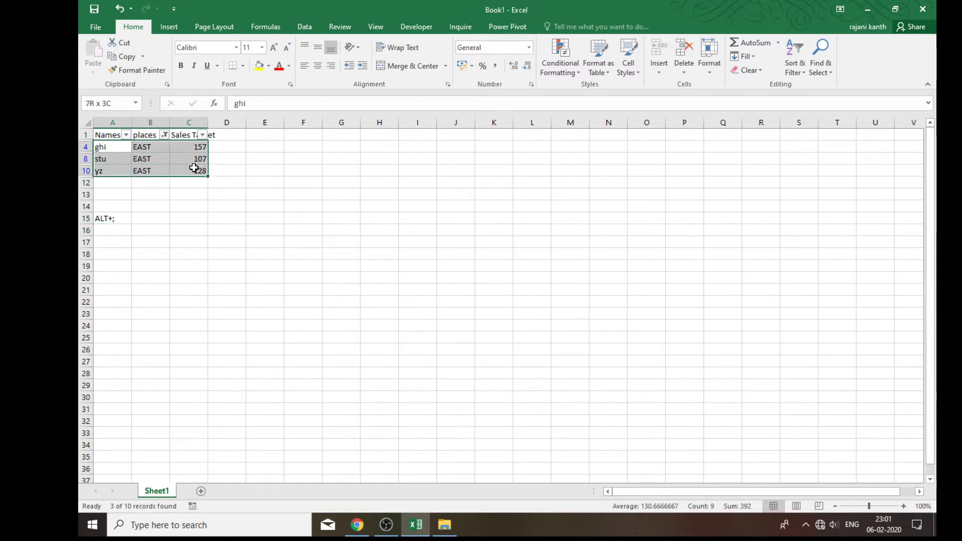
# Enter the note 'TO HIGLIGHT THE VISIBLE DATA' in cell B15
pyautogui.click(152, 220)
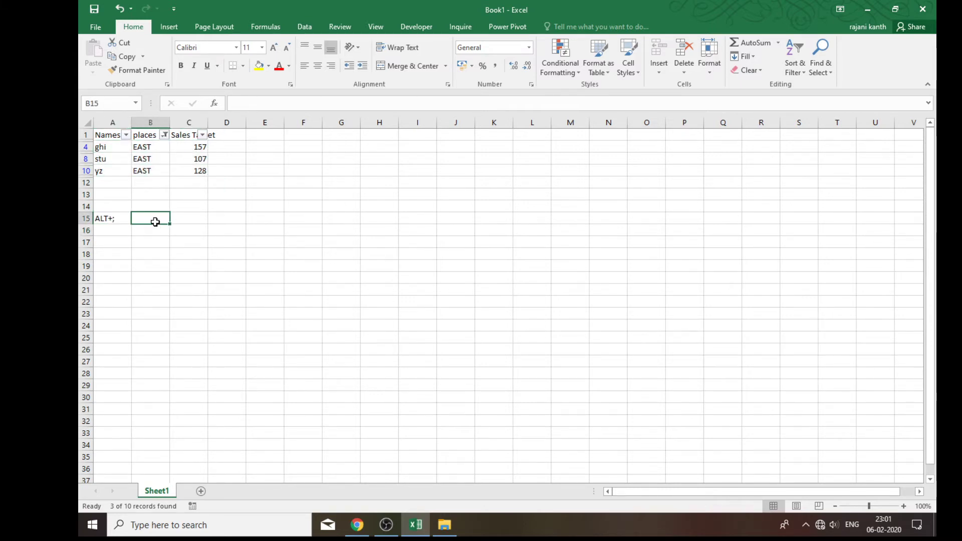
pyautogui.write('TO HI')
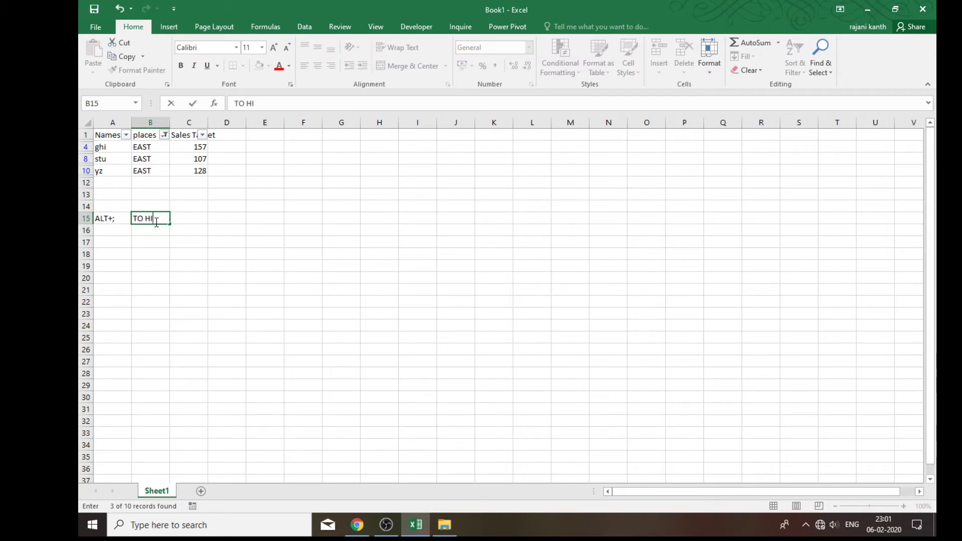
pyautogui.write('GHTL')
pyautogui.press('BackSpace')
pyautogui.press('BackSpace')
pyautogui.press('BackSpace')
pyautogui.write('LI')
pyautogui.write('GHT')
pyautogui.write(' THE VISIBLE')
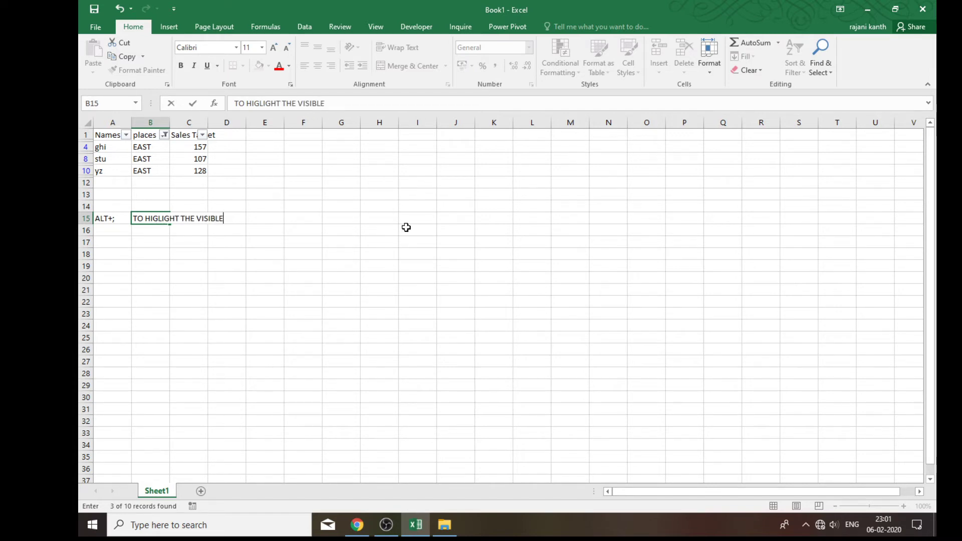
pyautogui.write(' DATA')
pyautogui.press('Return')
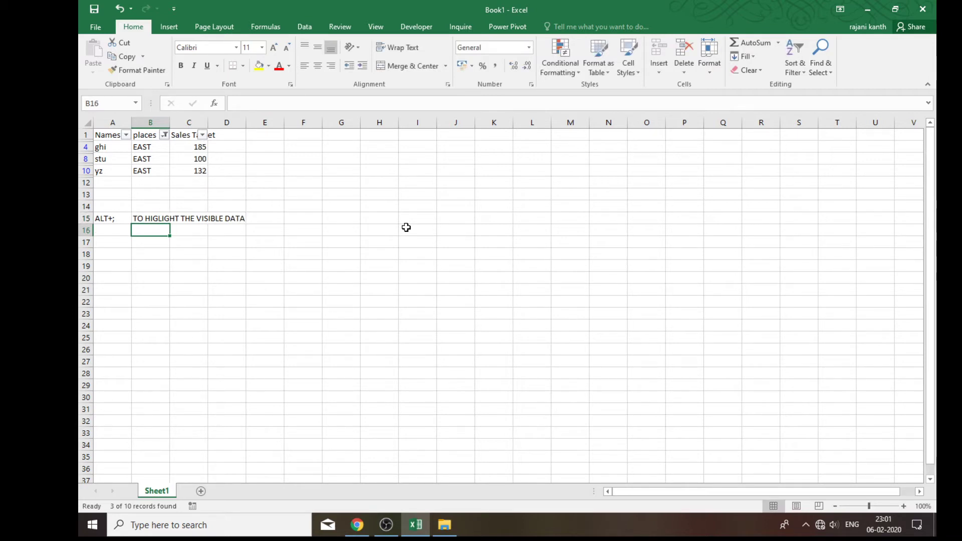
# Use Alt+; on A4:C10 to copy only visible cells, pasting ghi, stu, yz into A17:C19
pyautogui.click(107, 219)
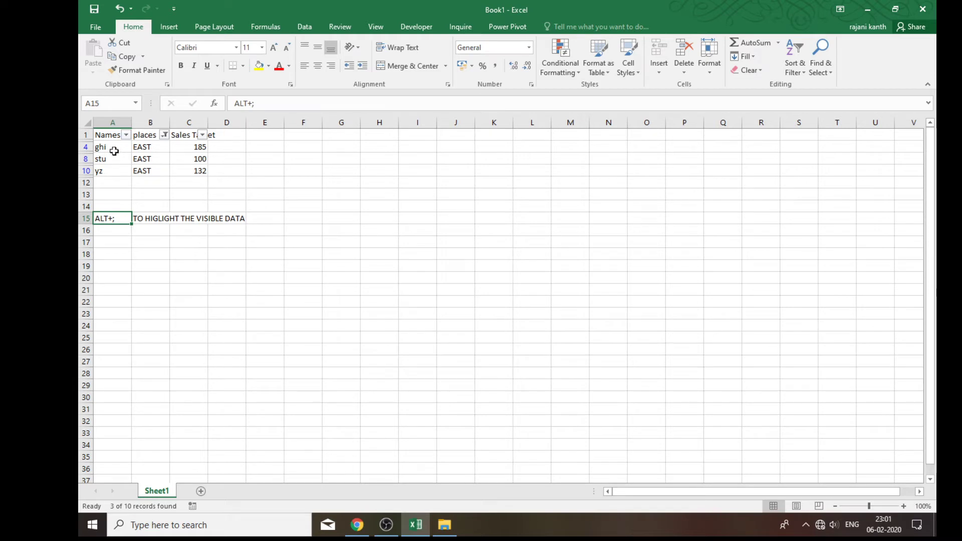
pyautogui.moveTo(114, 151); pyautogui.dragTo(201, 171)
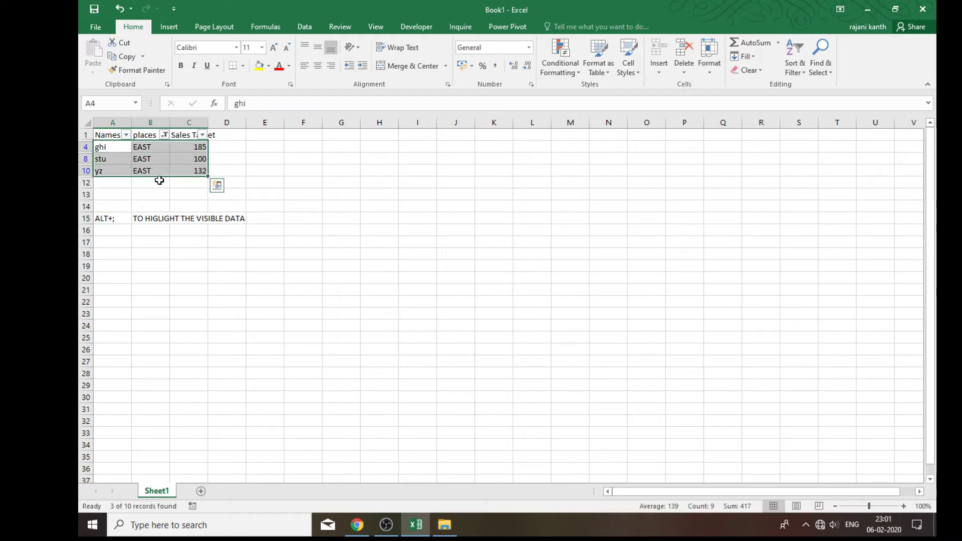
pyautogui.press('alt')
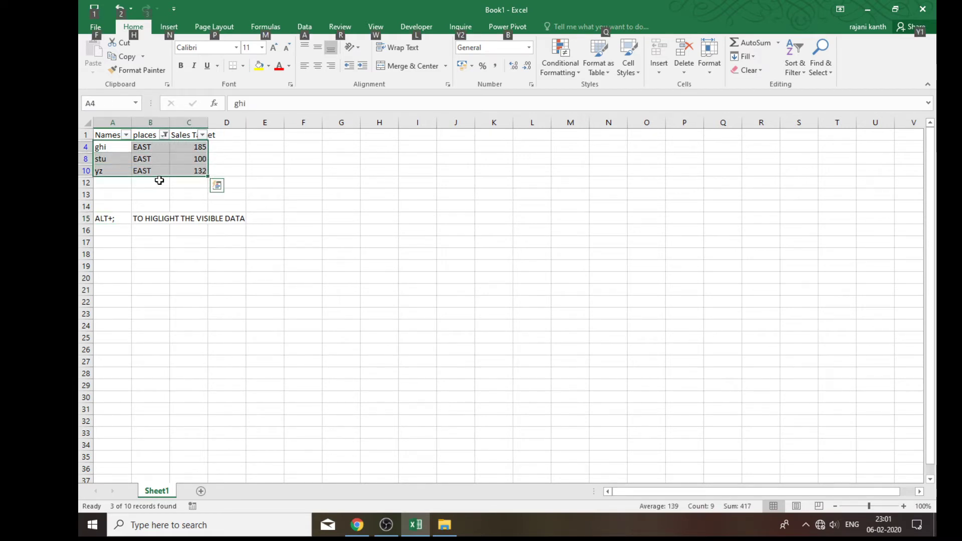
pyautogui.hotkey('alt', ';')
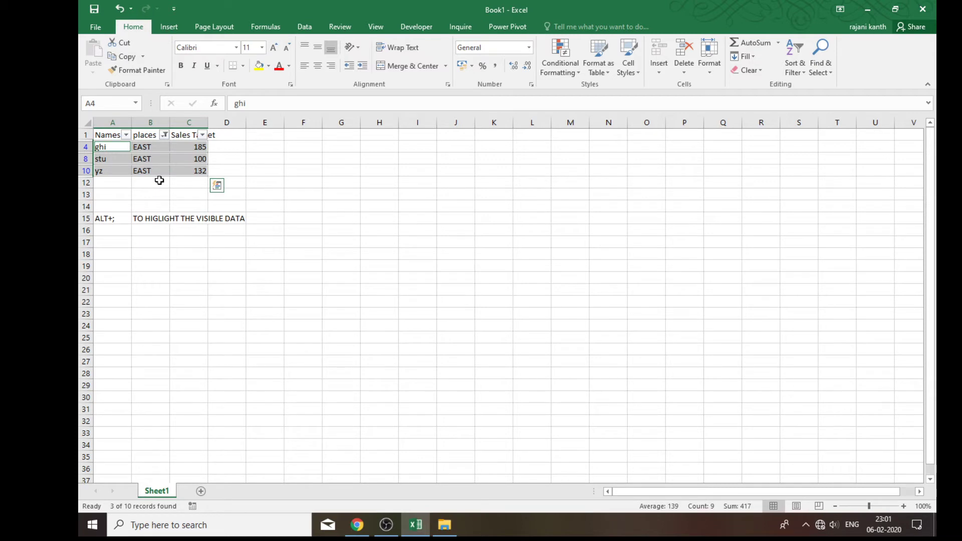
pyautogui.hotkey('ctrl', 'c')
pyautogui.click(117, 242)
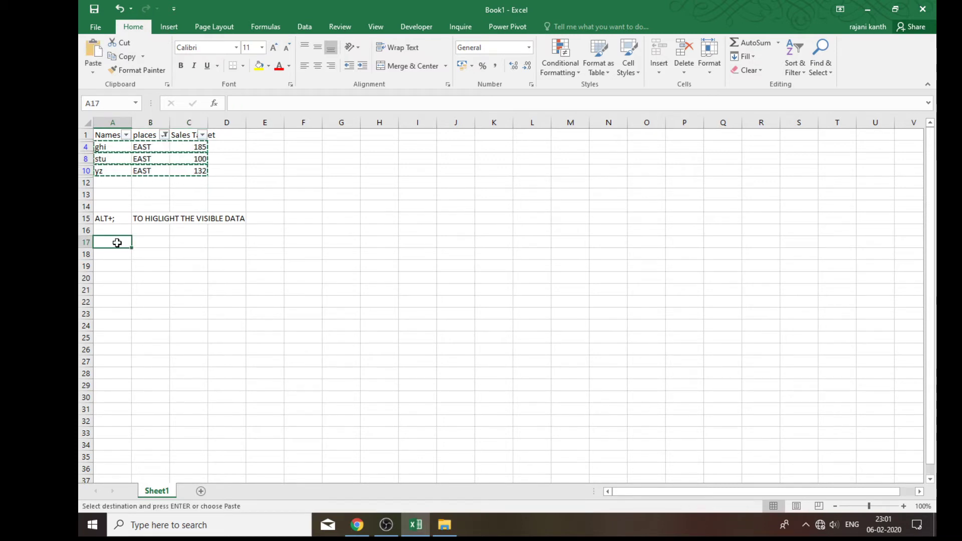
pyautogui.hotkey('ctrl', 'v')
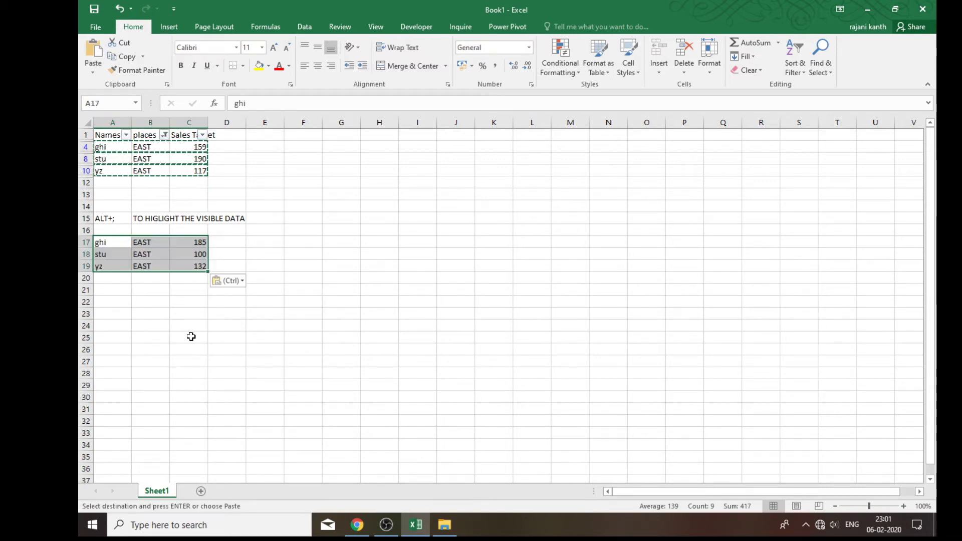
pyautogui.click(191, 337)
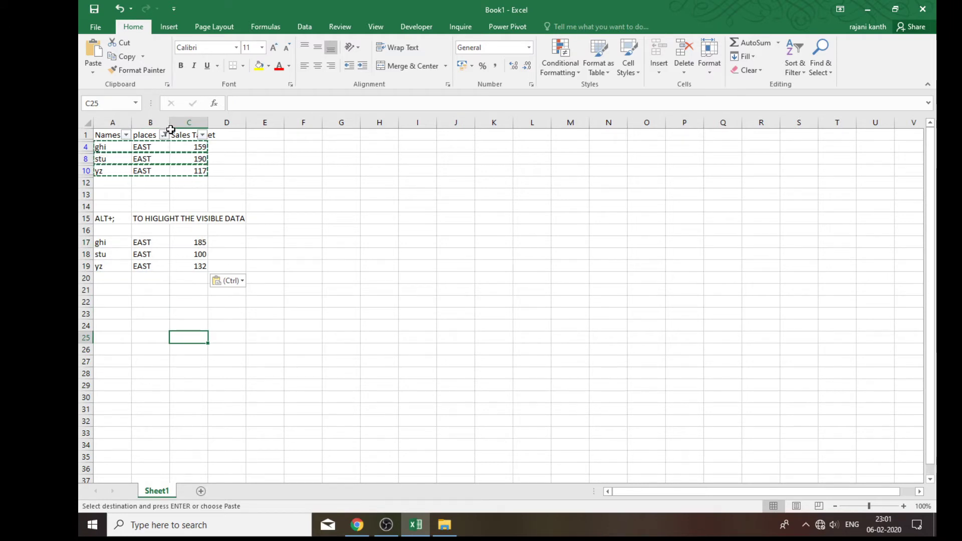
# Switch the places filter from EAST only to (Select All) so all ten rows reappear
pyautogui.click(164, 135)
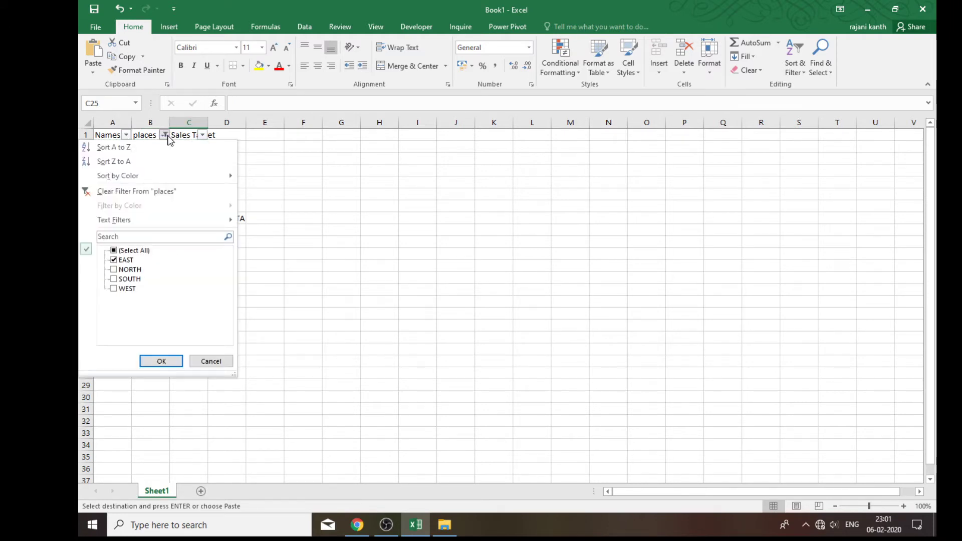
pyautogui.click(118, 262)
pyautogui.click(114, 250)
pyautogui.click(161, 361)
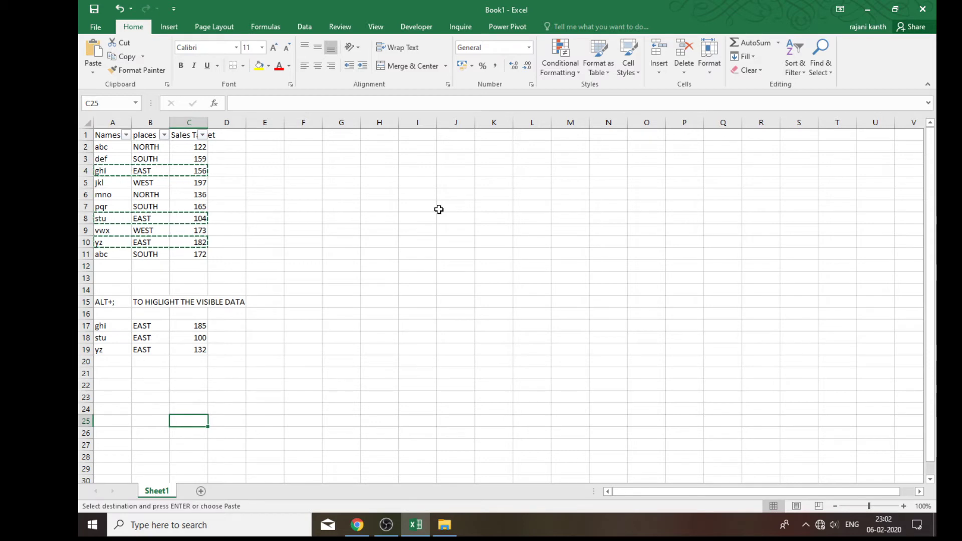
# Label cell I1 as PLACE
pyautogui.click(423, 138)
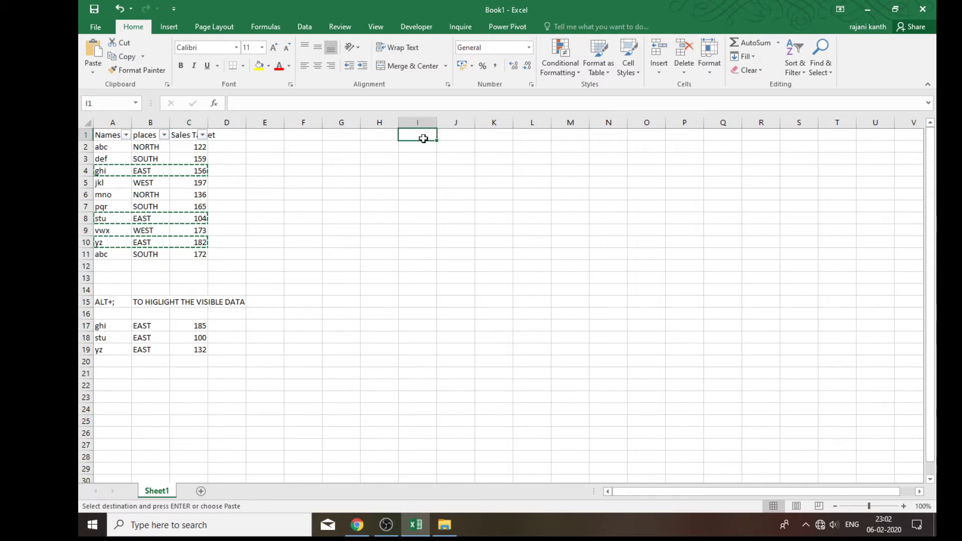
pyautogui.write('pLAC')
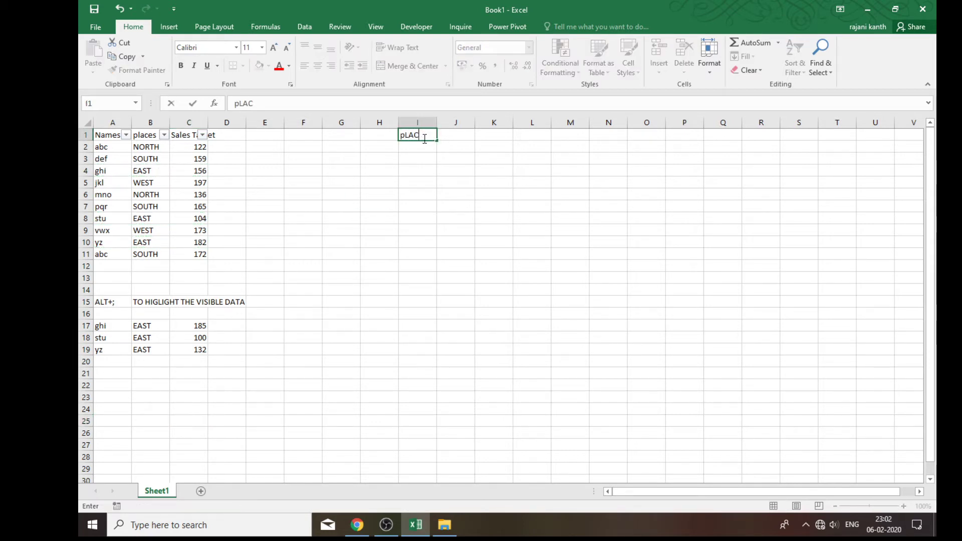
pyautogui.press('BackSpace')
pyautogui.press('BackSpace')
pyautogui.press('BackSpace')
pyautogui.press('BackSpace')
pyautogui.write('ACES')
pyautogui.press('Return')
pyautogui.press('Up')
pyautogui.press('Right')
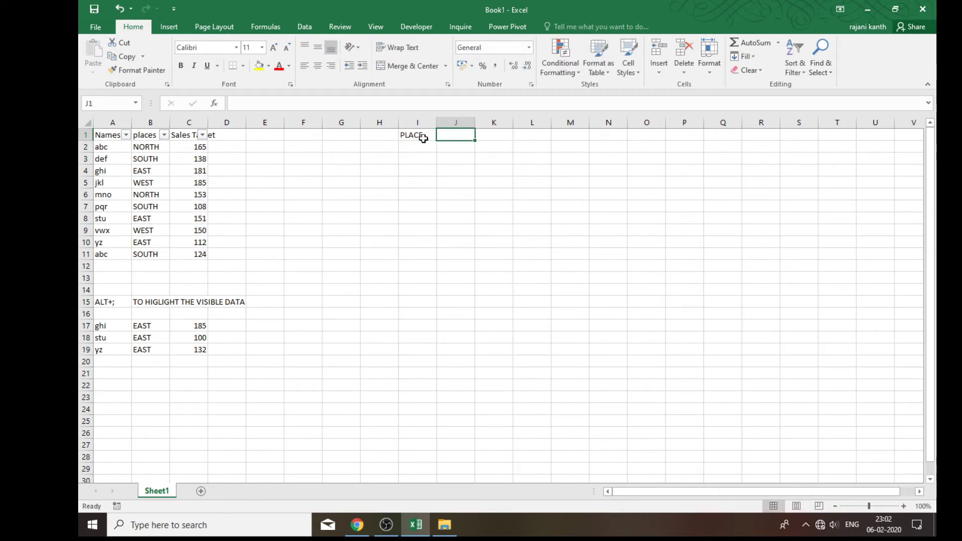
# Go to the Names header in A1 and turn off the table's filtering with Ctrl+Shift+L
pyautogui.press('Left')
pyautogui.press('Left')
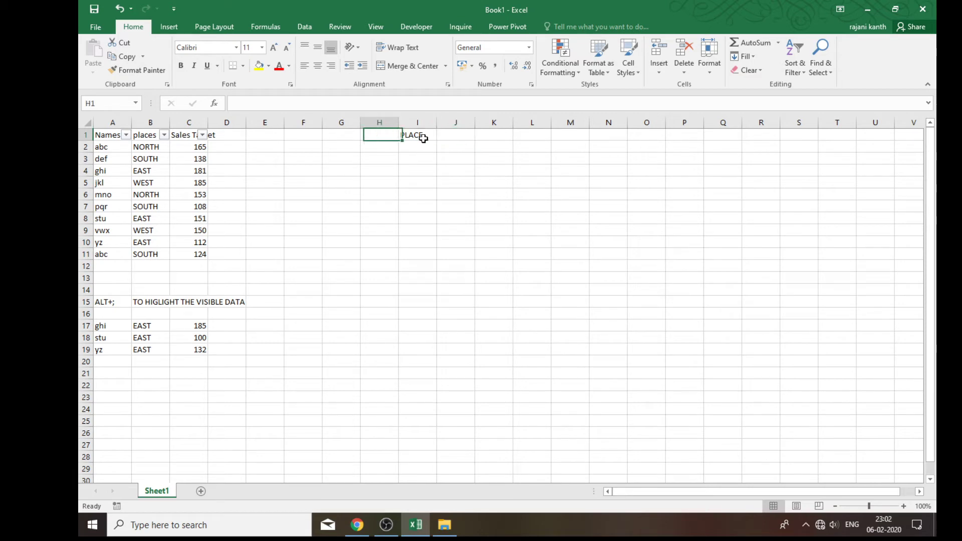
pyautogui.press('Down')
pyautogui.press('Left')
pyautogui.press('Left')
pyautogui.press('Left')
pyautogui.press('Left')
pyautogui.press('Left')
pyautogui.press('Left')
pyautogui.press('Left')
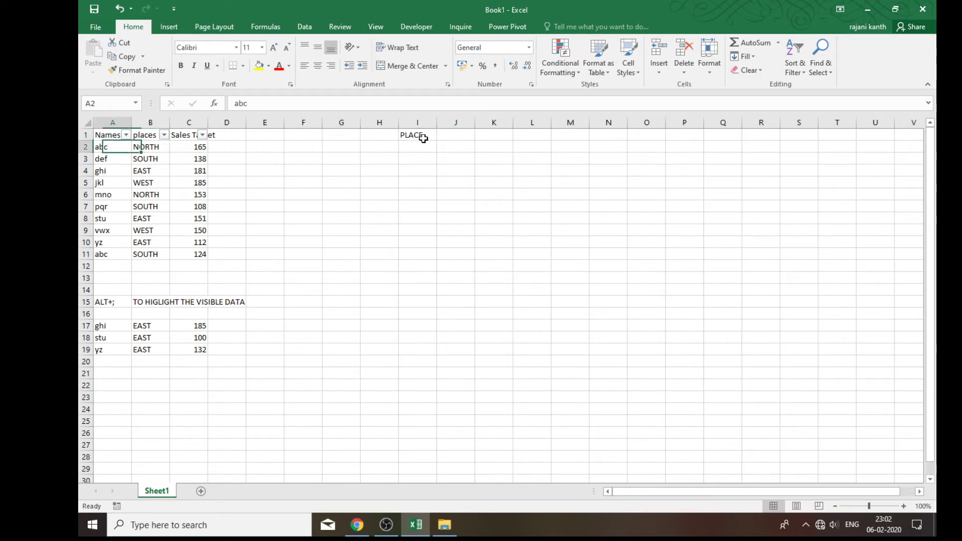
pyautogui.press('Up')
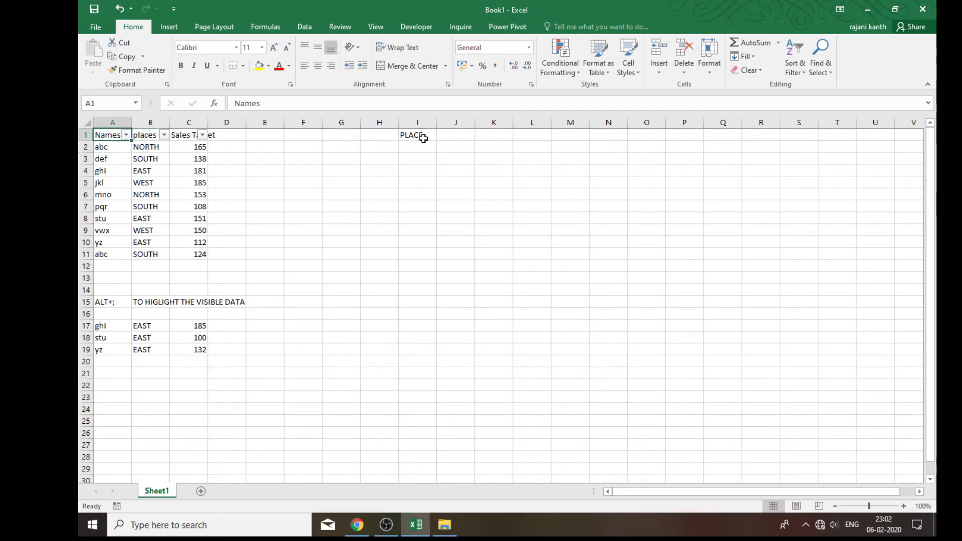
pyautogui.hotkey('ctrl', 'shift', 'l')
# Copy the Names, places and Sales Target headers from A1:C1 into F3:H3
pyautogui.hotkey('shift', 'Right')
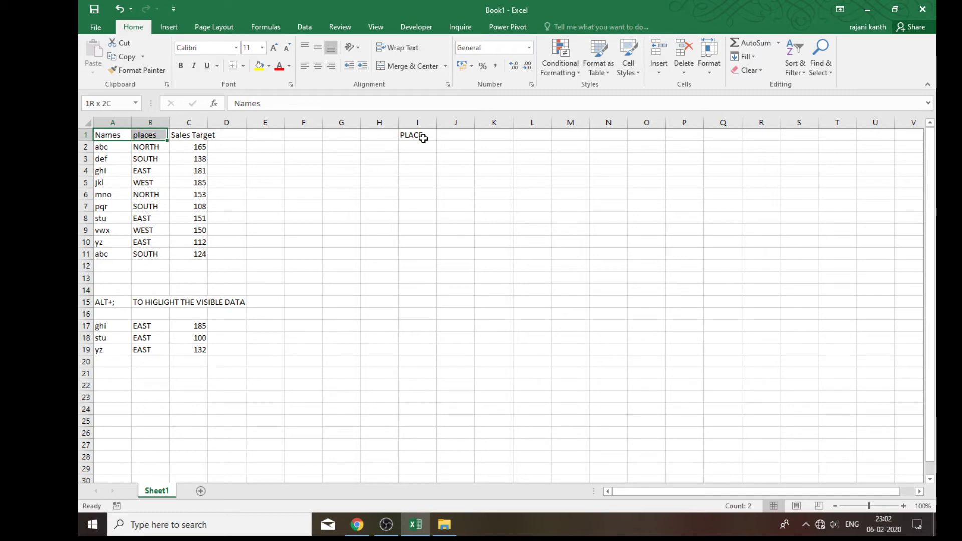
pyautogui.hotkey('shift', 'Right')
pyautogui.hotkey('ctrl', 'c')
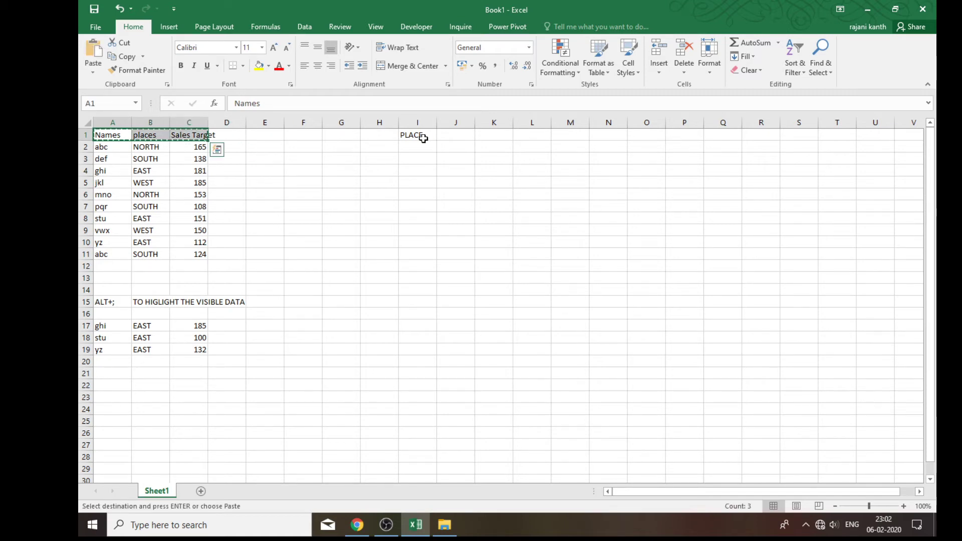
pyautogui.press('Down')
pyautogui.press('Right')
pyautogui.press('Right')
pyautogui.press('Right')
pyautogui.press('Right')
pyautogui.press('Right')
pyautogui.press('Down')
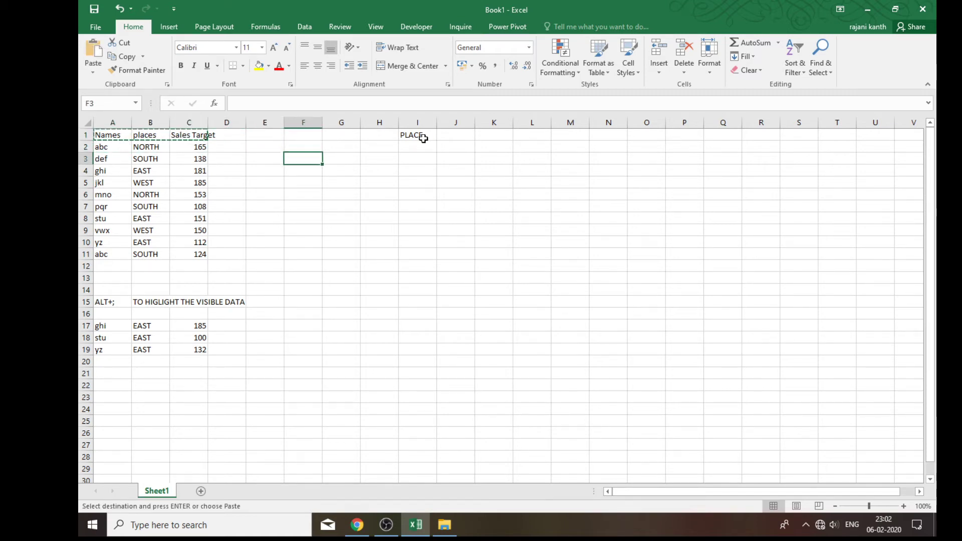
pyautogui.hotkey('ctrl', 'v')
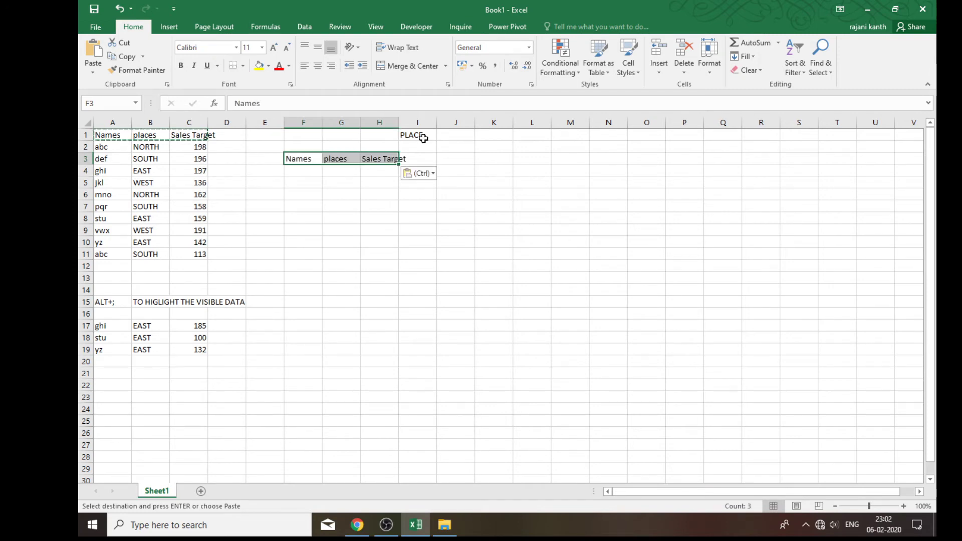
pyautogui.click(308, 171)
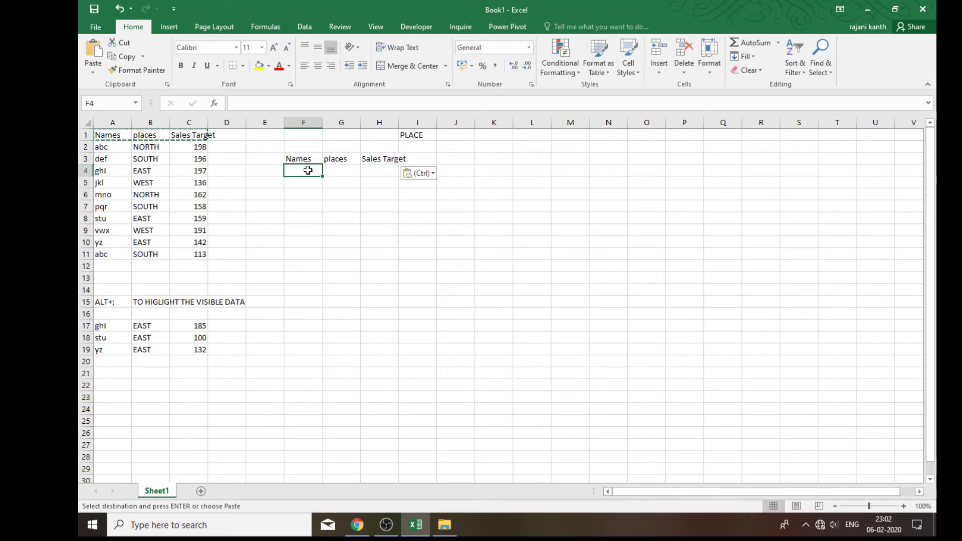
# Begin F4's formula as =INDEX(A$2:A$11, with a nested AGGREGATE( for the row number
pyautogui.write('=')
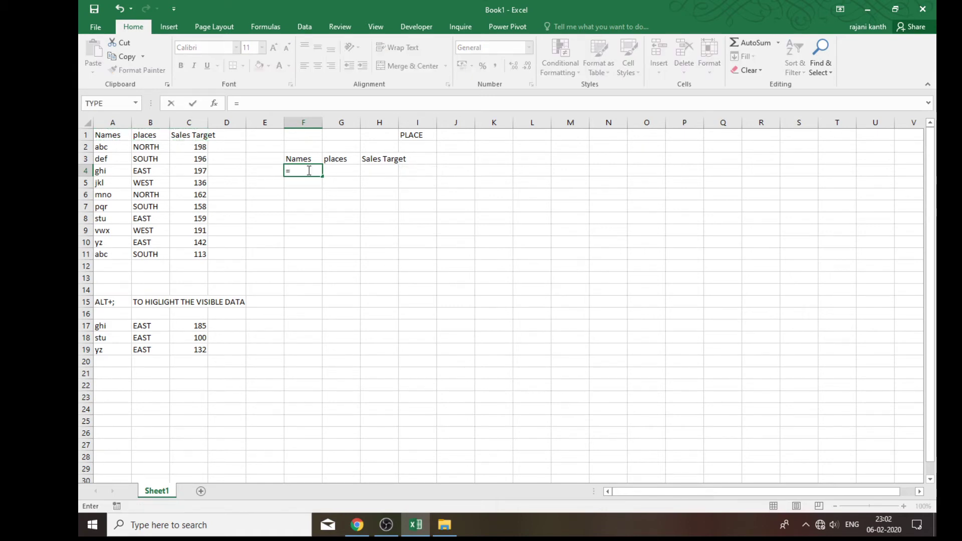
pyautogui.write('INDESX')
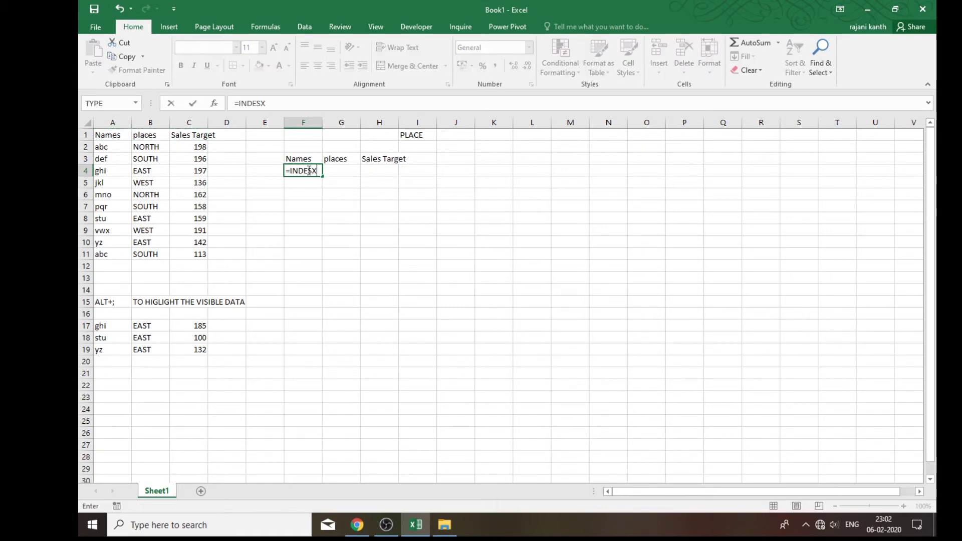
pyautogui.press('BackSpace')
pyautogui.press('BackSpace')
pyautogui.write('X(')
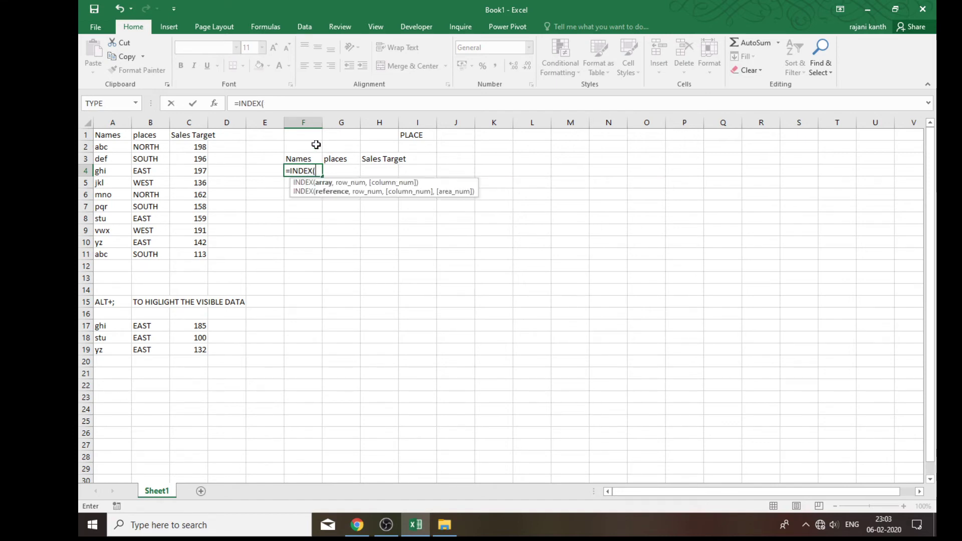
pyautogui.click(104, 148)
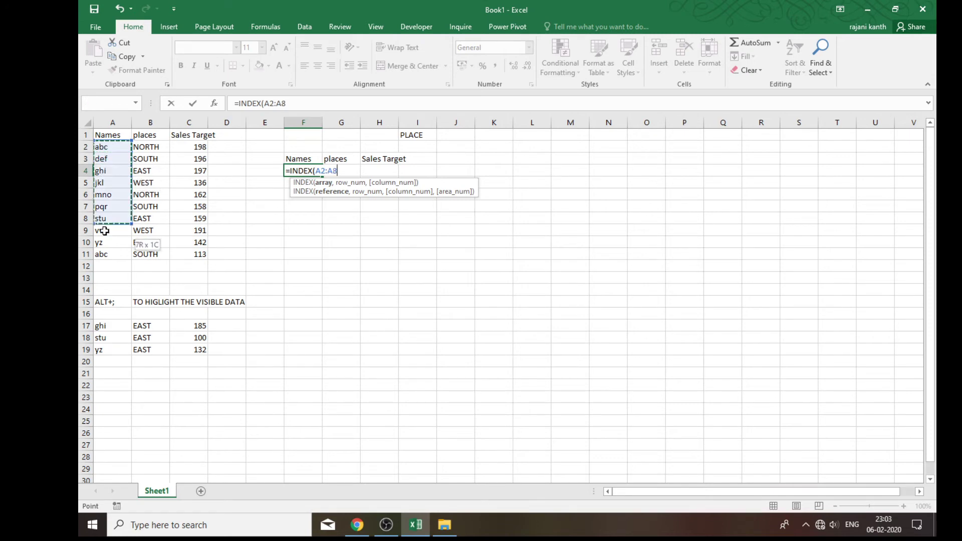
pyautogui.moveTo(104, 147); pyautogui.dragTo(102, 254)
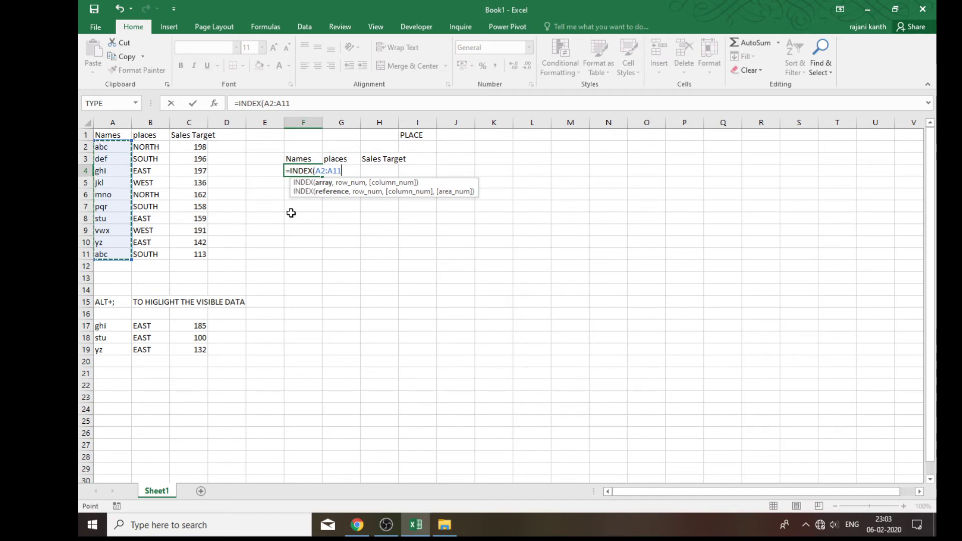
pyautogui.press('F4')
pyautogui.press('F4')
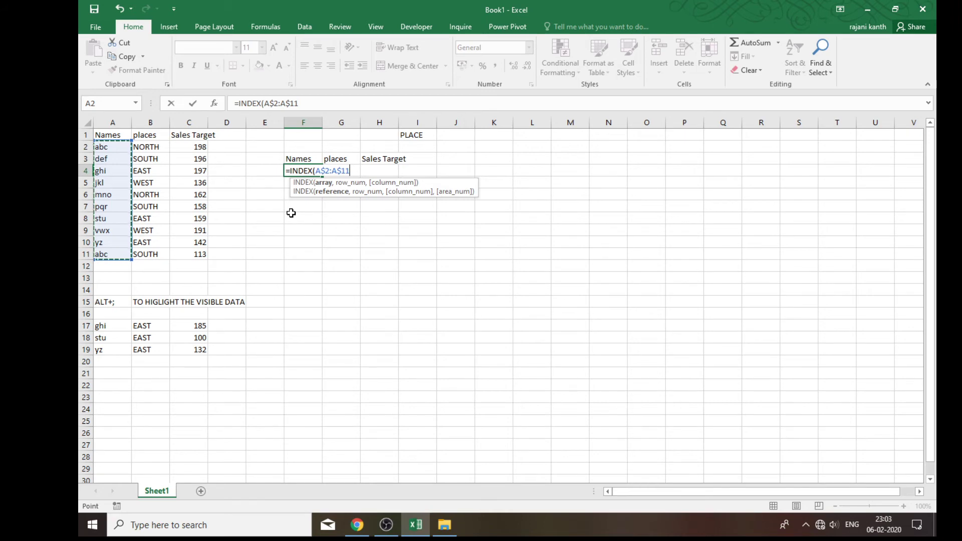
pyautogui.write(',ROW')
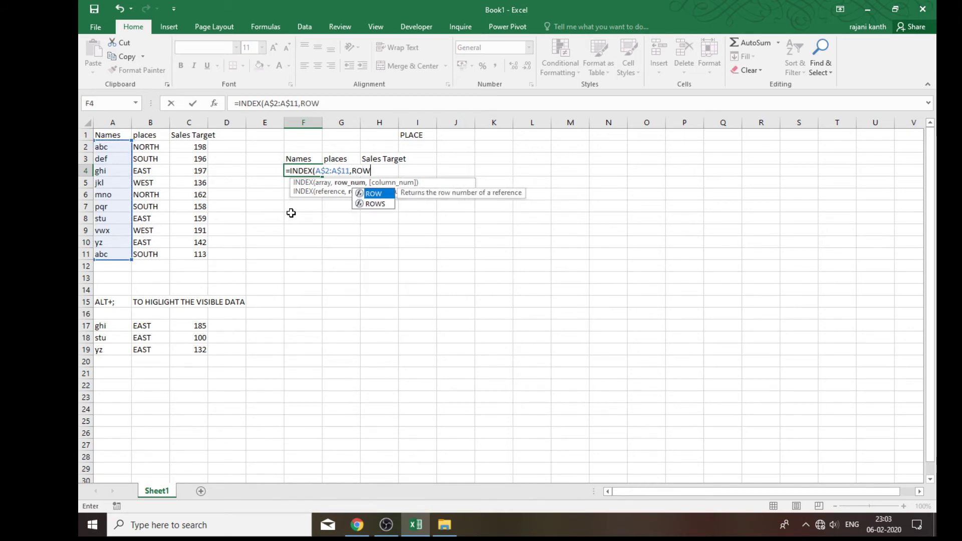
pyautogui.press('BackSpace')
pyautogui.press('BackSpace')
pyautogui.press('BackSpace')
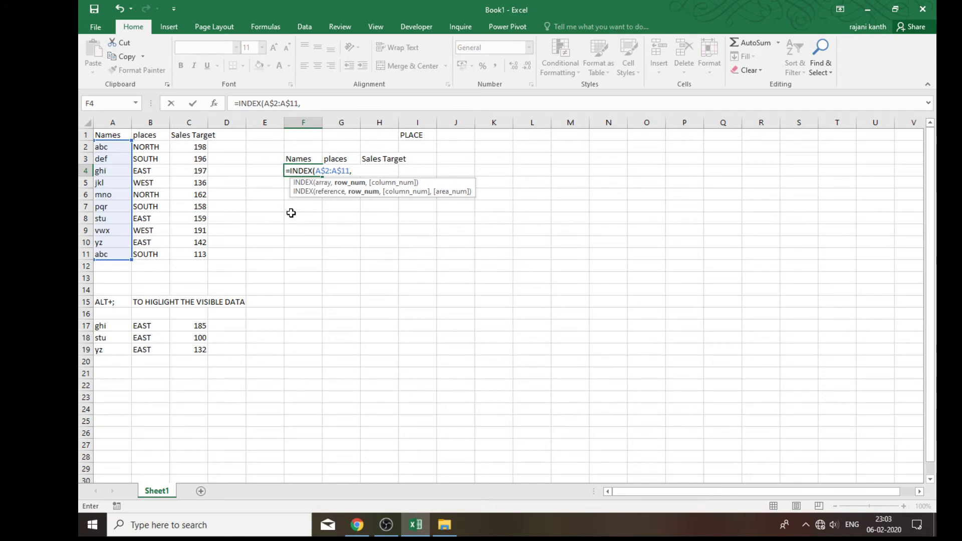
pyautogui.write('AGG')
pyautogui.press('Tab')
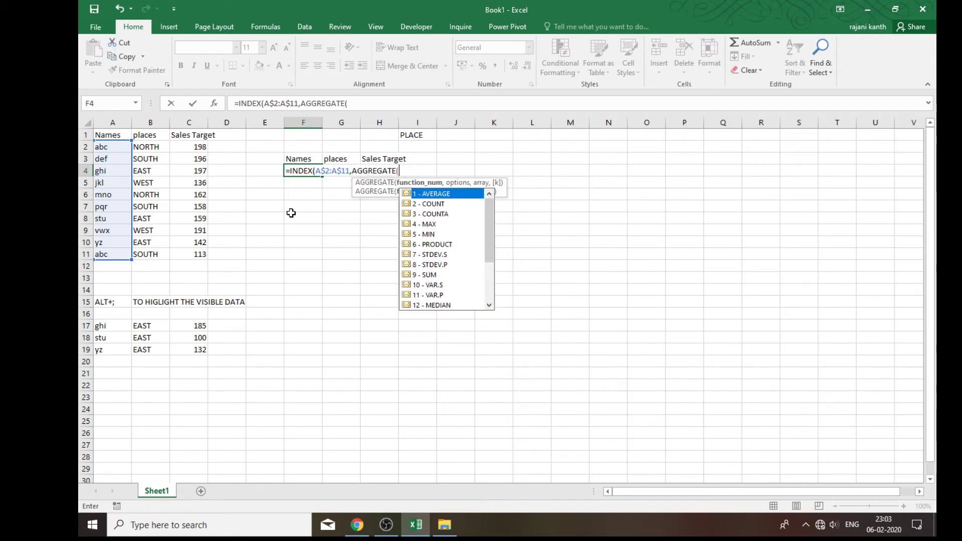
# Give AGGREGATE function 14 (LARGE) and option 6 to ignore error values, then start ROW(
pyautogui.moveTo(488, 251); pyautogui.dragTo(489, 294)
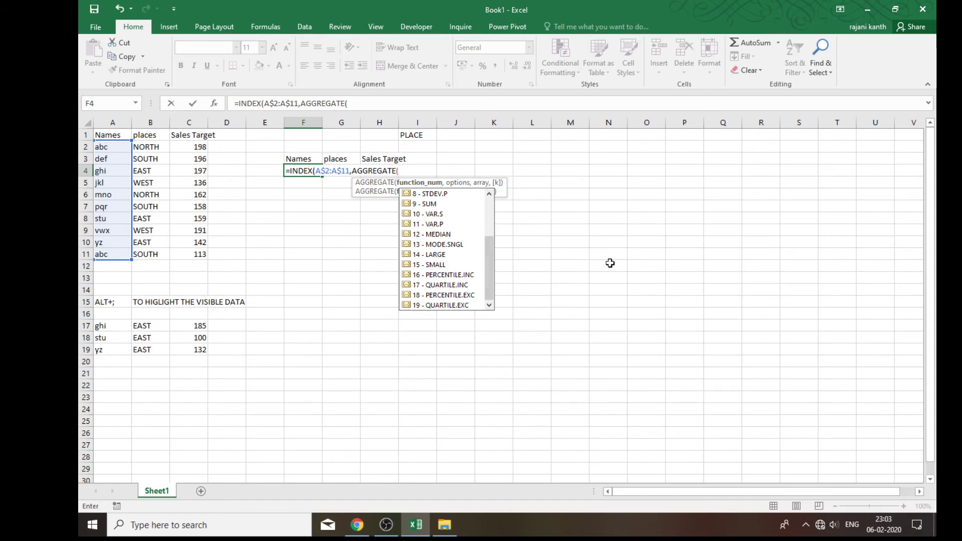
pyautogui.write('14')
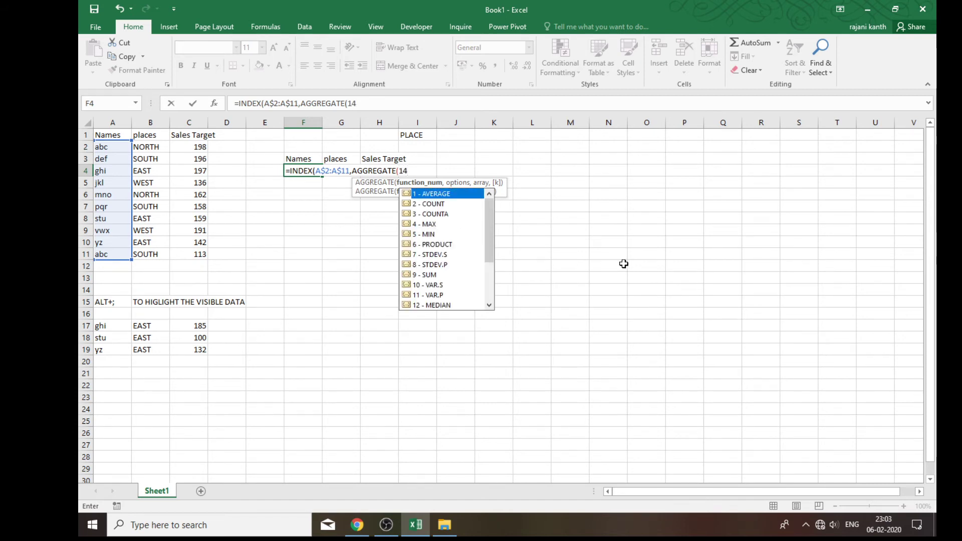
pyautogui.write(',')
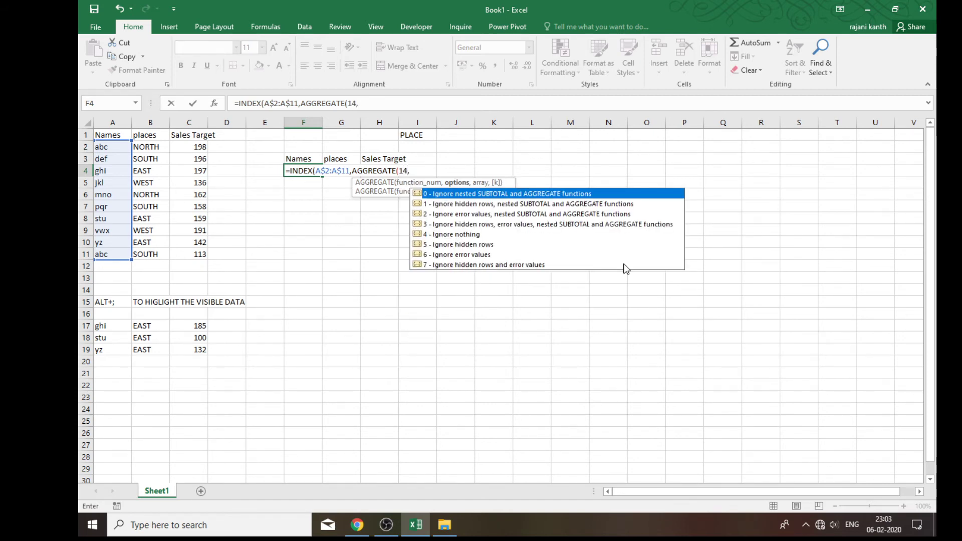
pyautogui.press('Down')
pyautogui.press('Down')
pyautogui.press('Down')
pyautogui.press('Down')
pyautogui.press('Down')
pyautogui.press('Down')
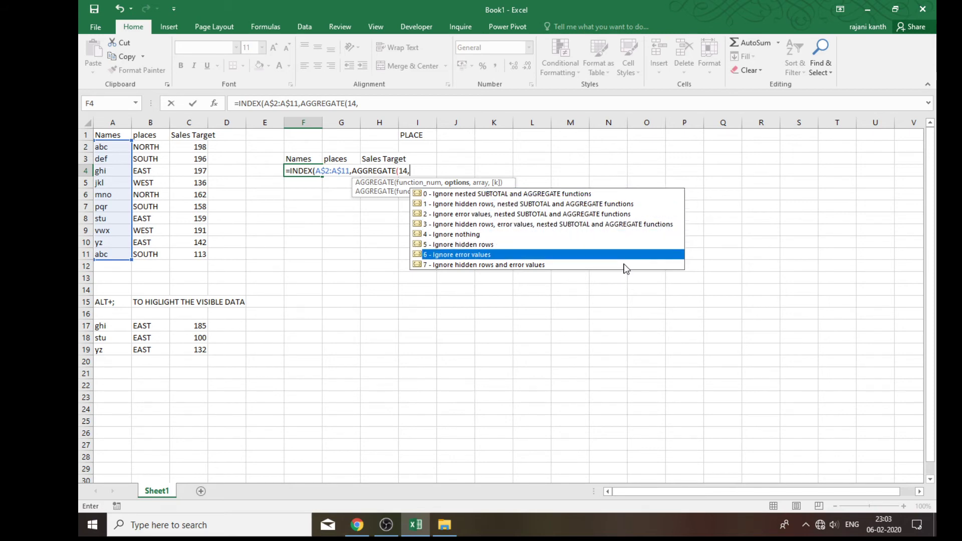
pyautogui.write('6')
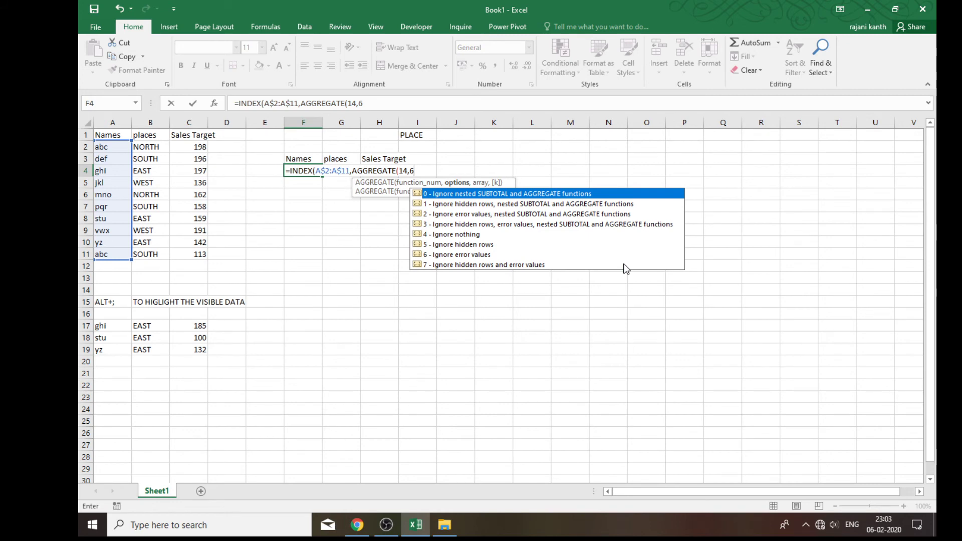
pyautogui.write(',(')
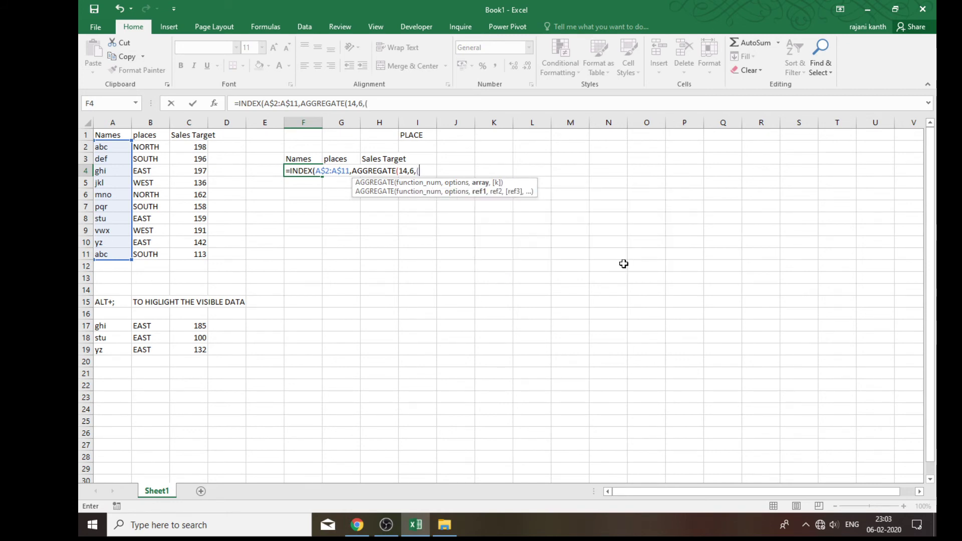
pyautogui.write('ROW(')
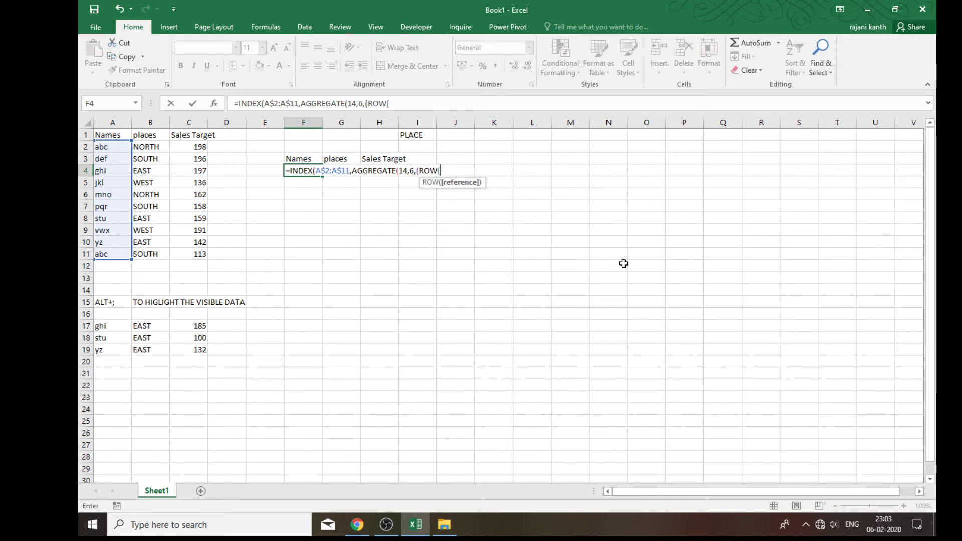
# Build the array (ROW($A$2:$A$11)-ROW($A$2)+1)/($B$2:$B$11=$J$1) inside AGGREGATE
pyautogui.moveTo(106, 146); pyautogui.dragTo(107, 251)
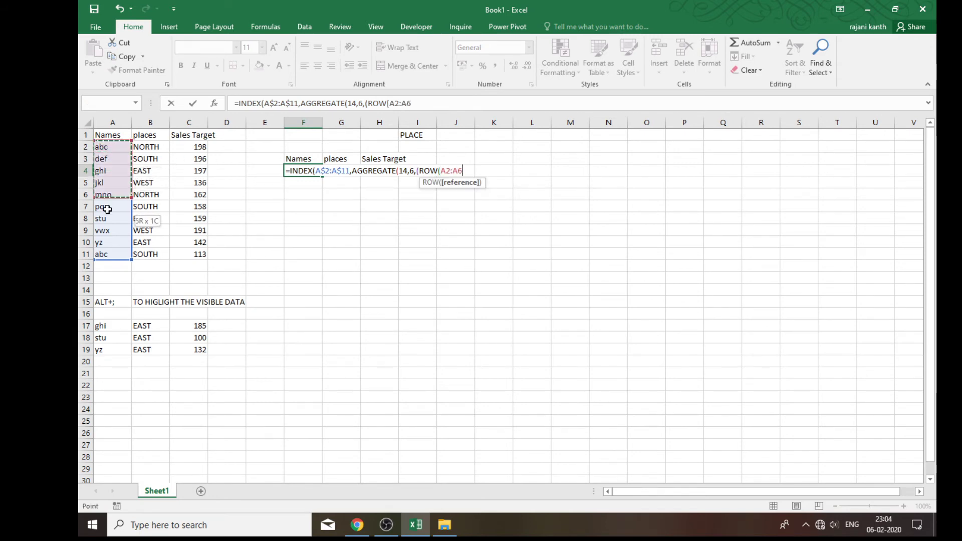
pyautogui.press('F4')
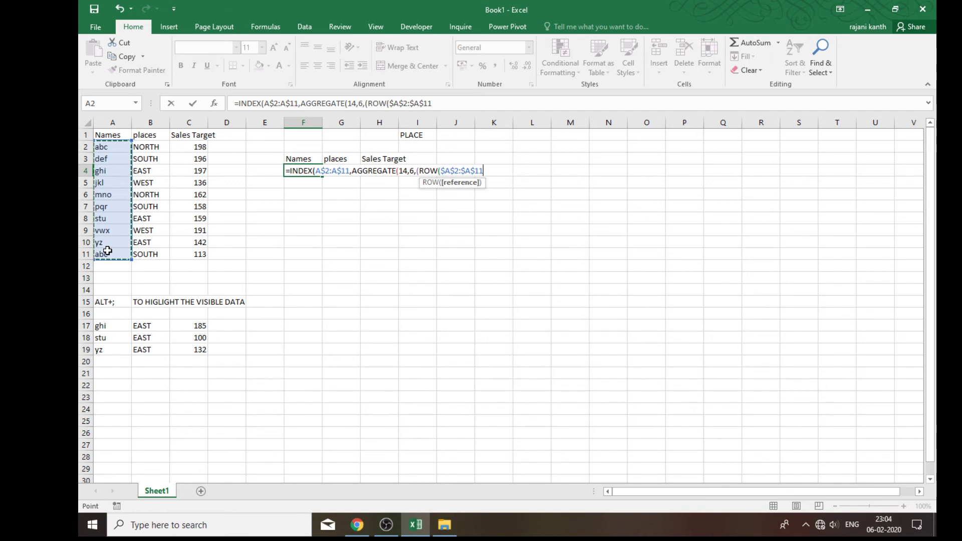
pyautogui.write(')-ROW')
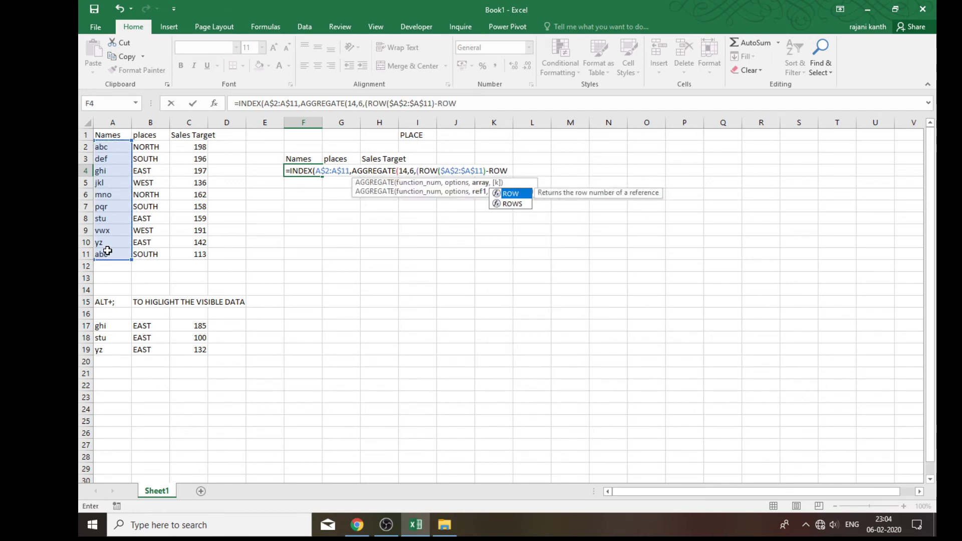
pyautogui.write('(')
pyautogui.click(122, 146)
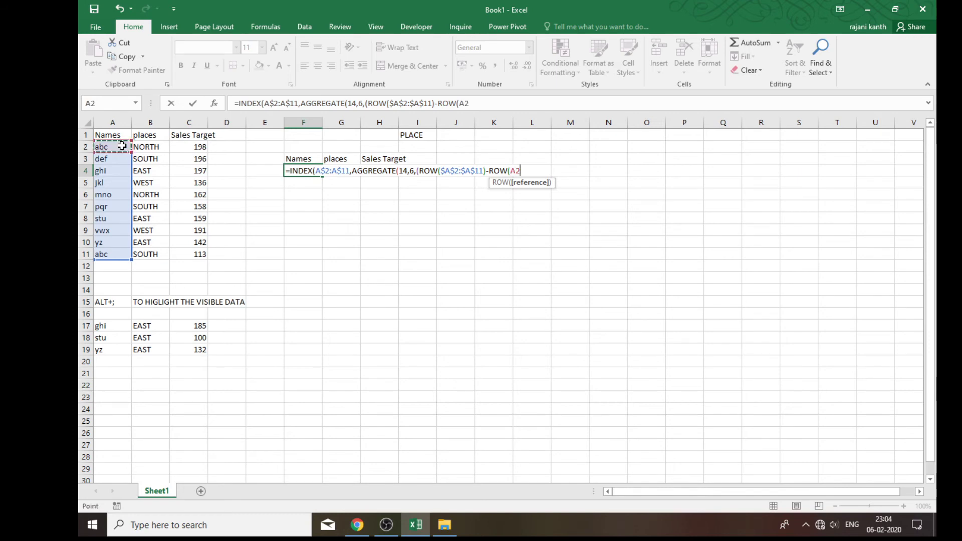
pyautogui.press('F4')
pyautogui.write('$A$2)+1)/')
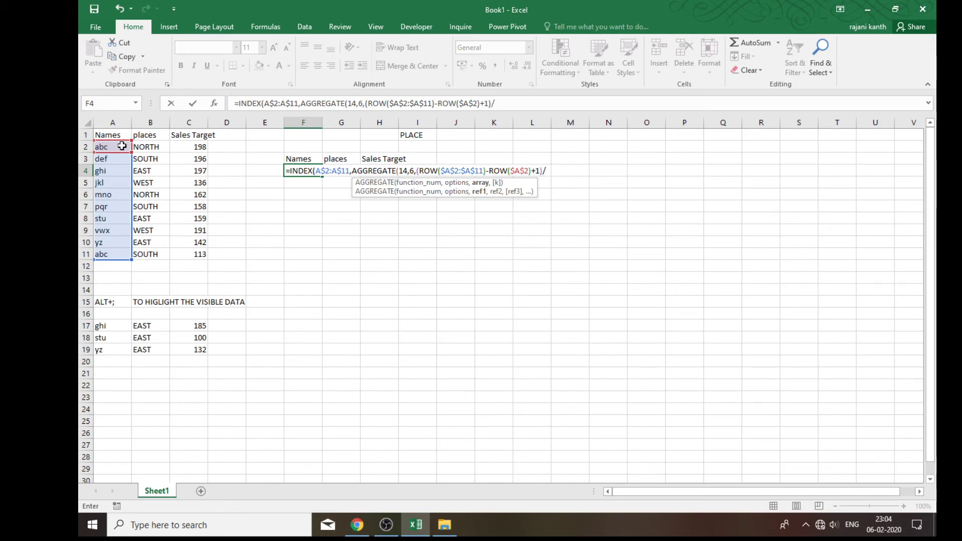
pyautogui.moveTo(147, 147); pyautogui.dragTo(150, 258)
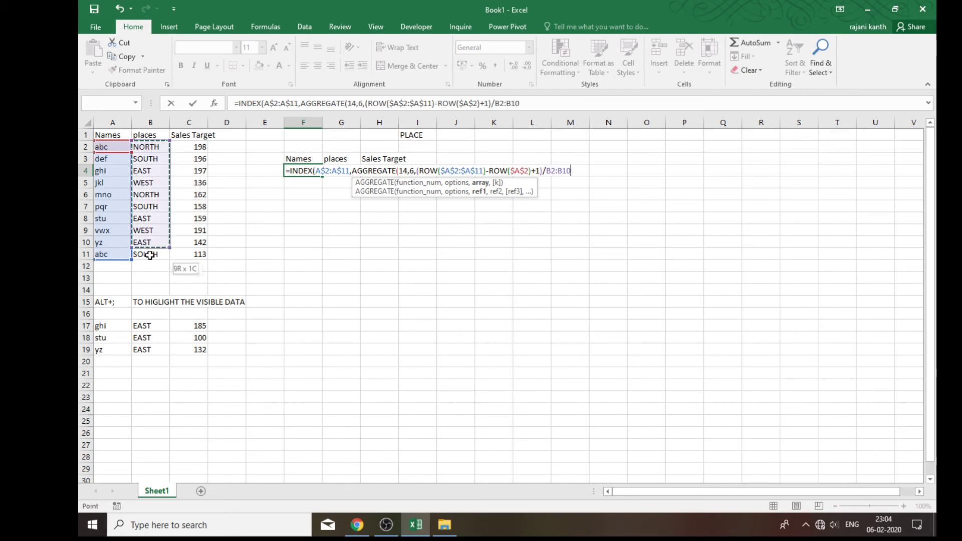
pyautogui.press('F4')
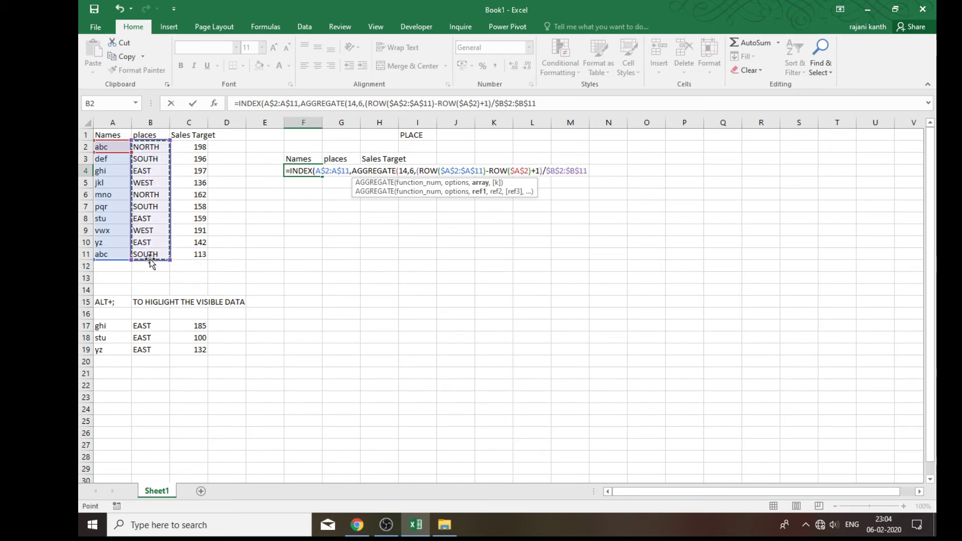
pyautogui.write('=')
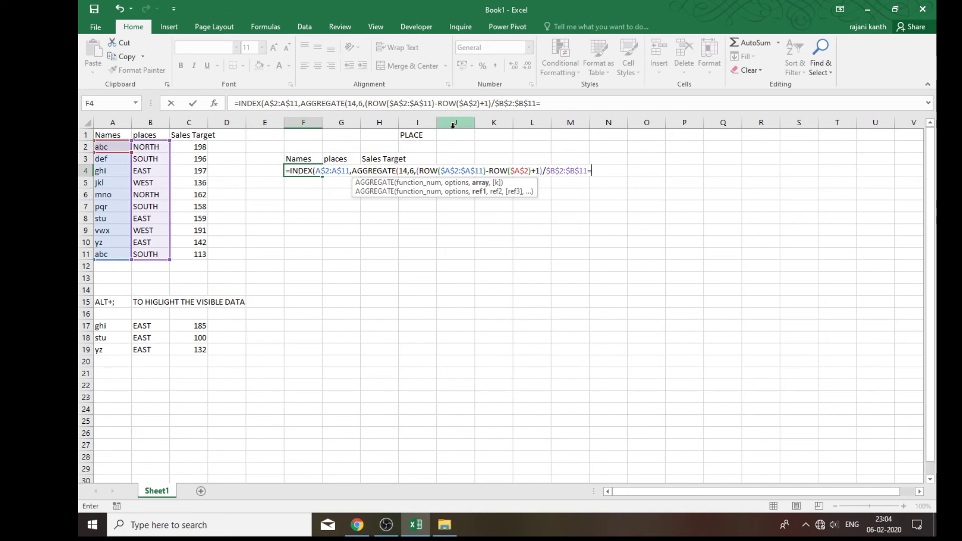
pyautogui.click(449, 137)
pyautogui.press('F4')
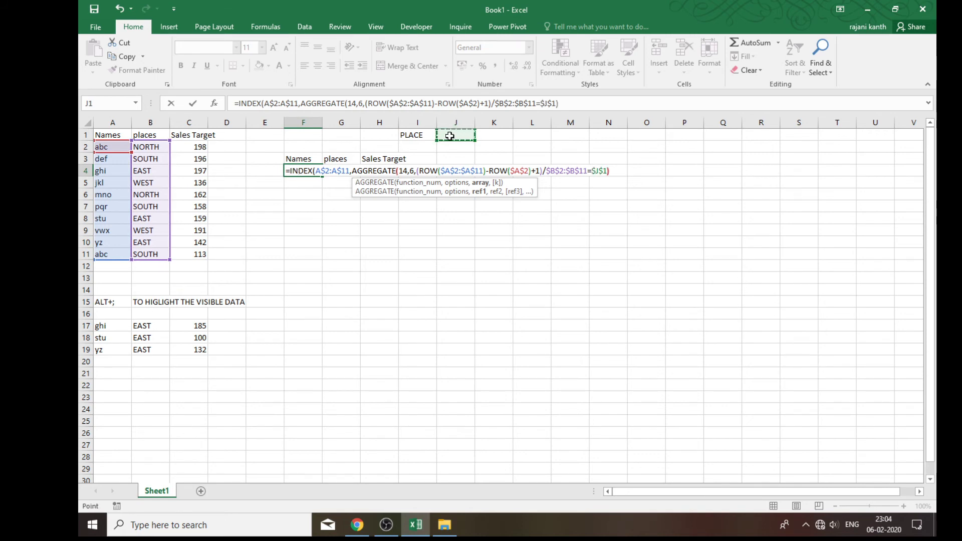
pyautogui.write(')')
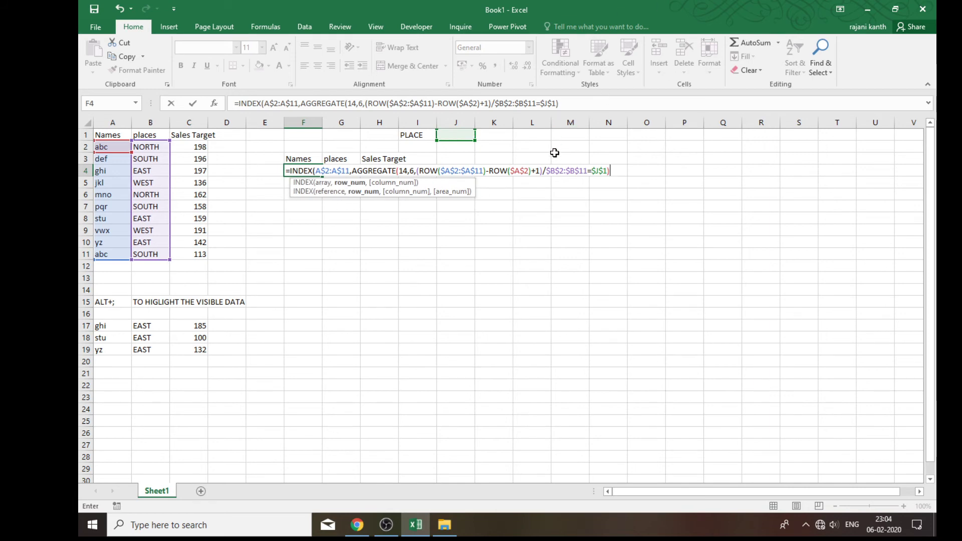
# Review the AGGREGATE arguments and add ROWS(F$4:F4) as the k argument, closing the brackets
pyautogui.click(546, 171)
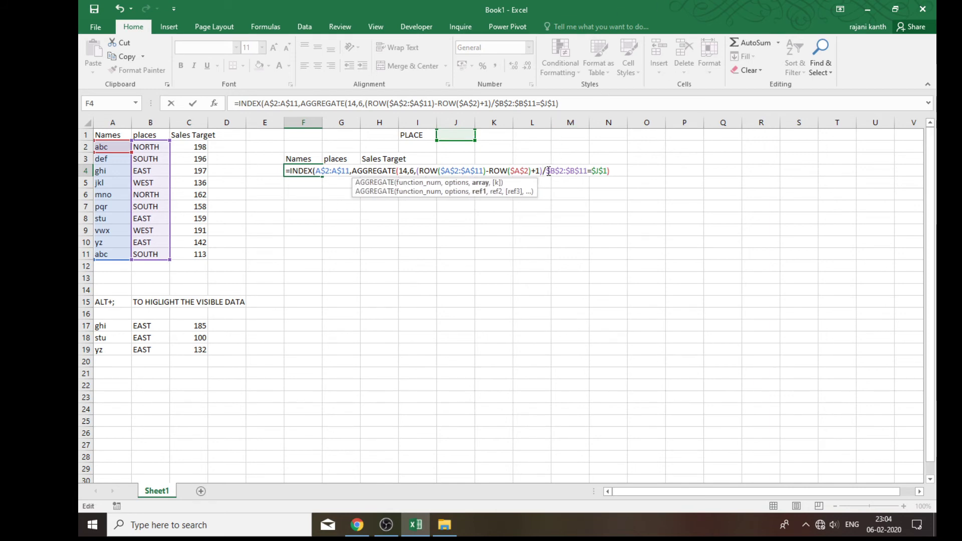
pyautogui.write('(14')
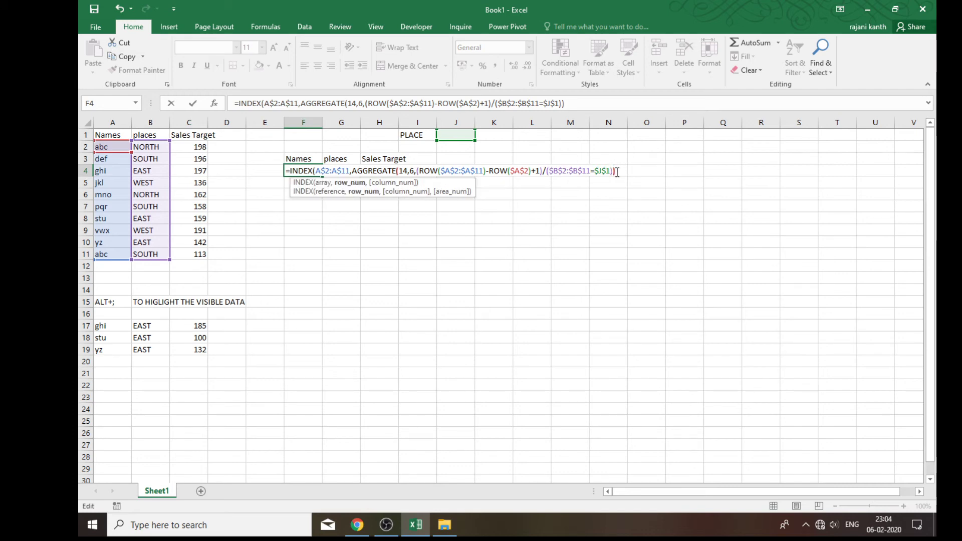
pyautogui.write(',')
pyautogui.click(350, 183)
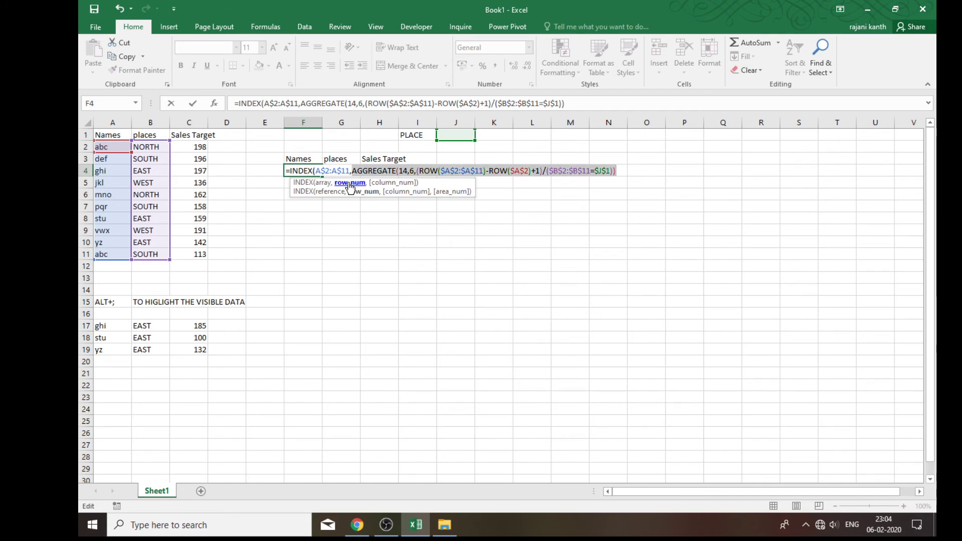
pyautogui.click(623, 171)
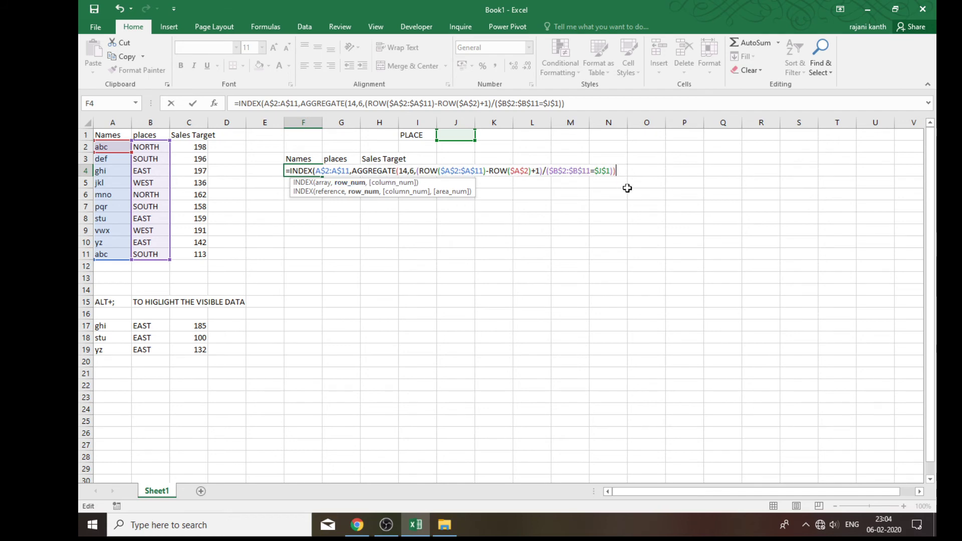
pyautogui.write(',')
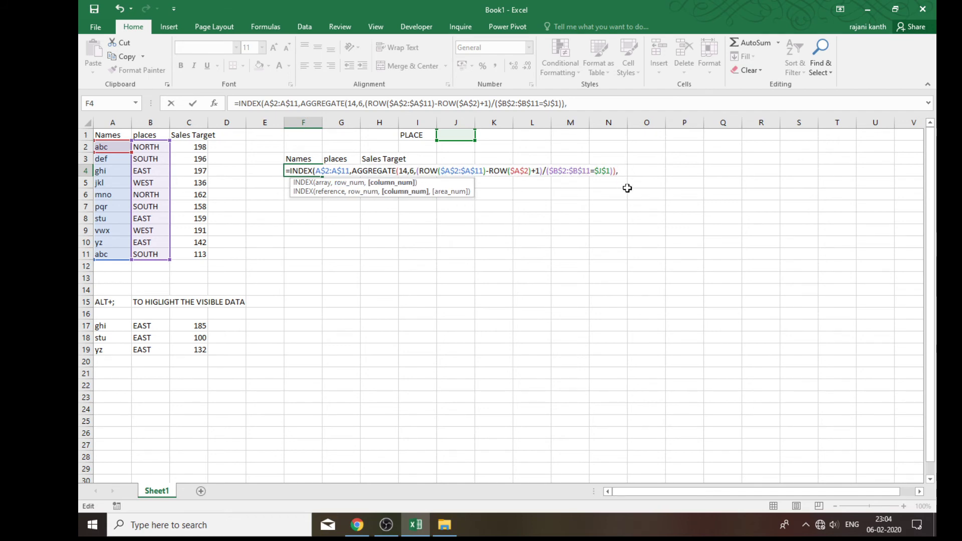
pyautogui.press('BackSpace')
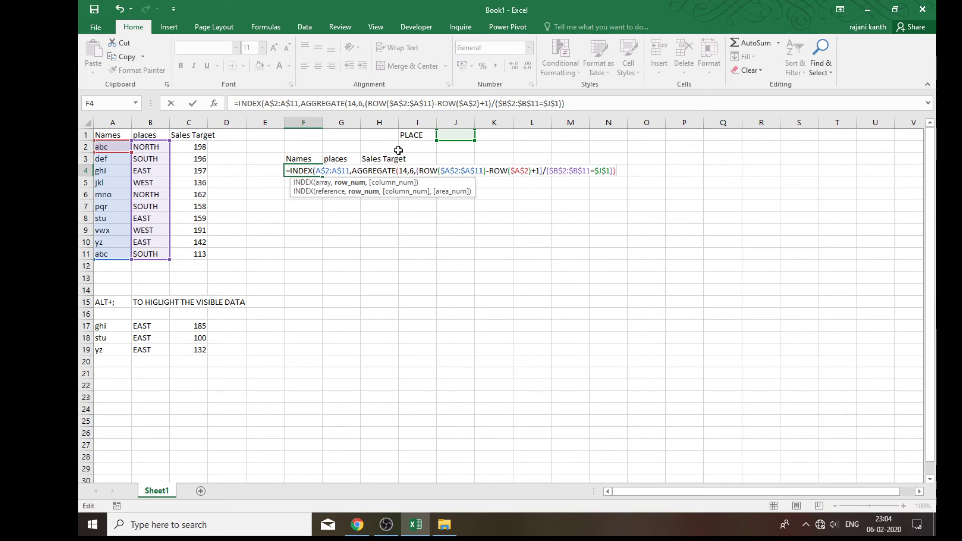
pyautogui.click(423, 173)
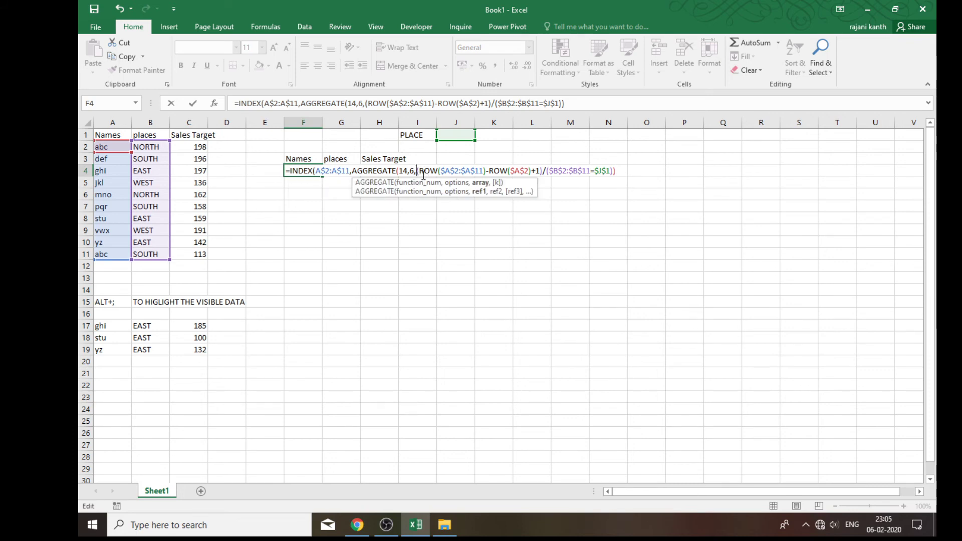
pyautogui.click(480, 183)
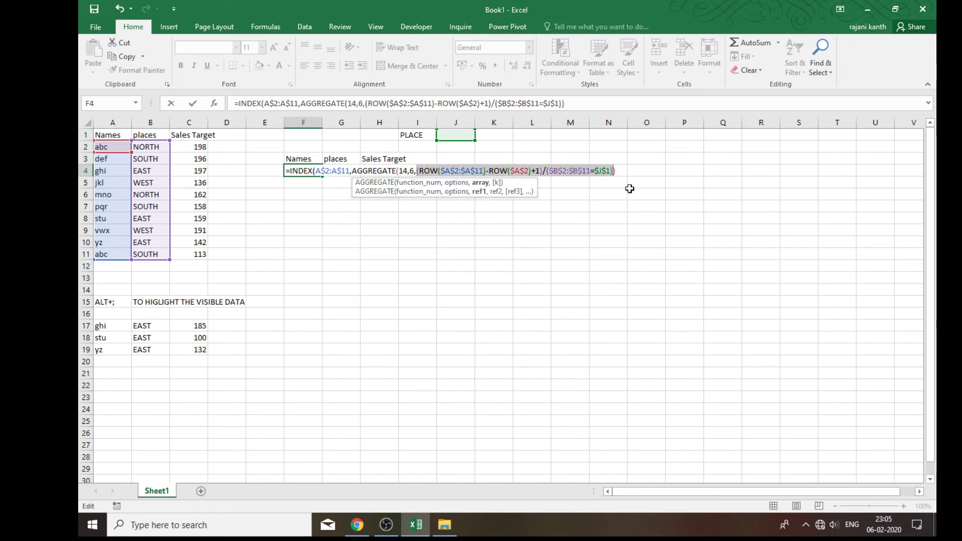
pyautogui.press('Right')
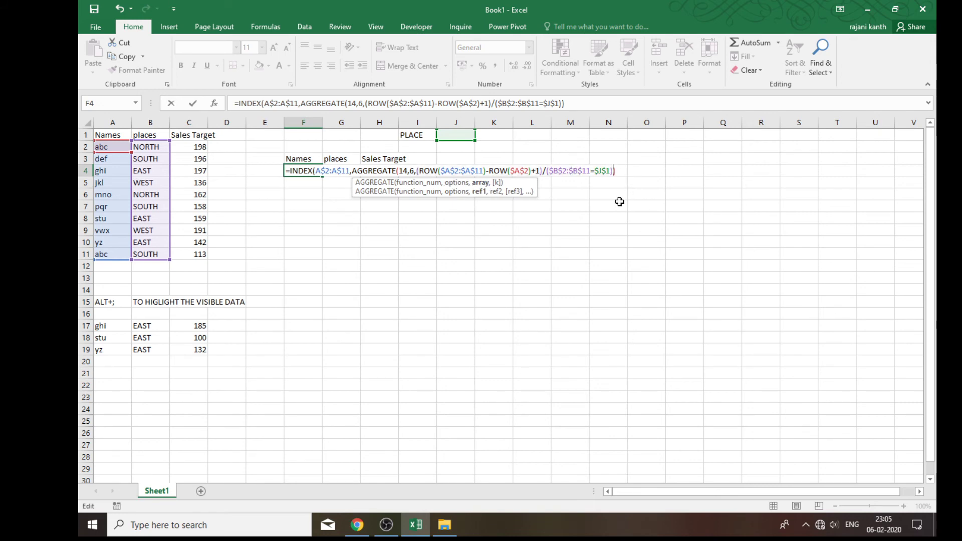
pyautogui.write(',')
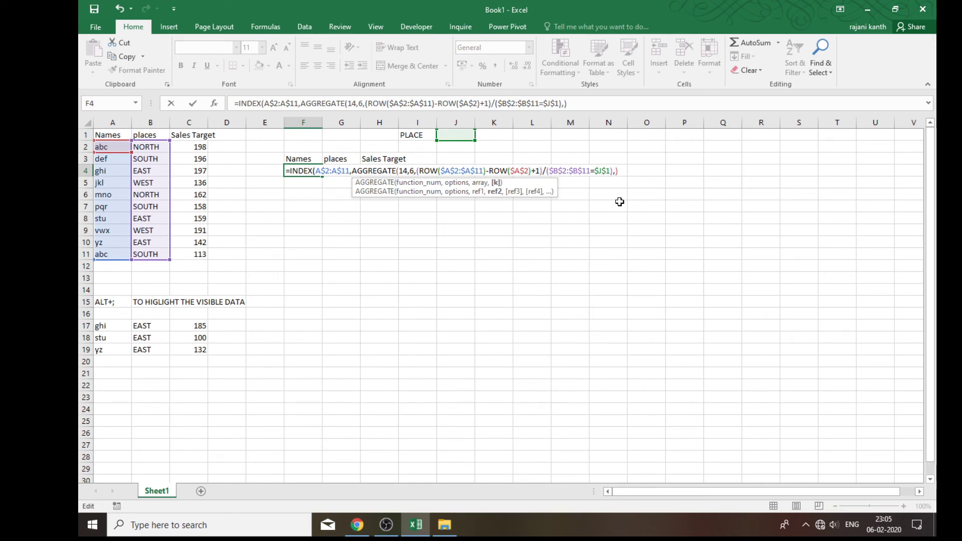
pyautogui.write('ROWS')
pyautogui.write('(')
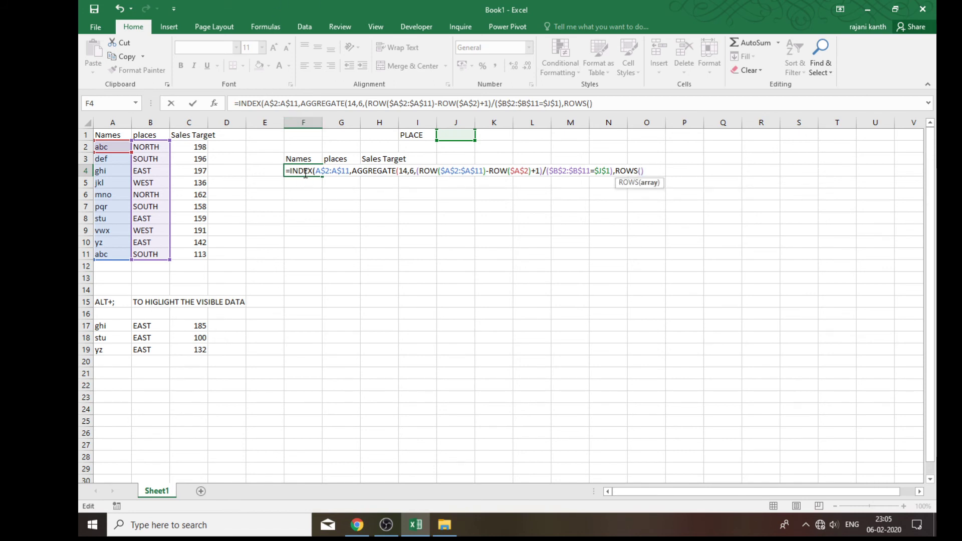
pyautogui.write('F')
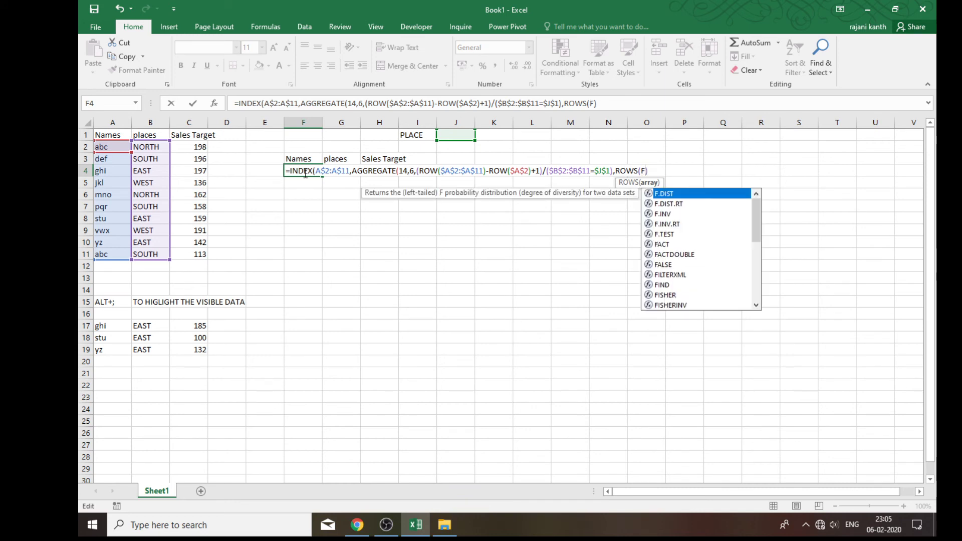
pyautogui.write('$4:F4')
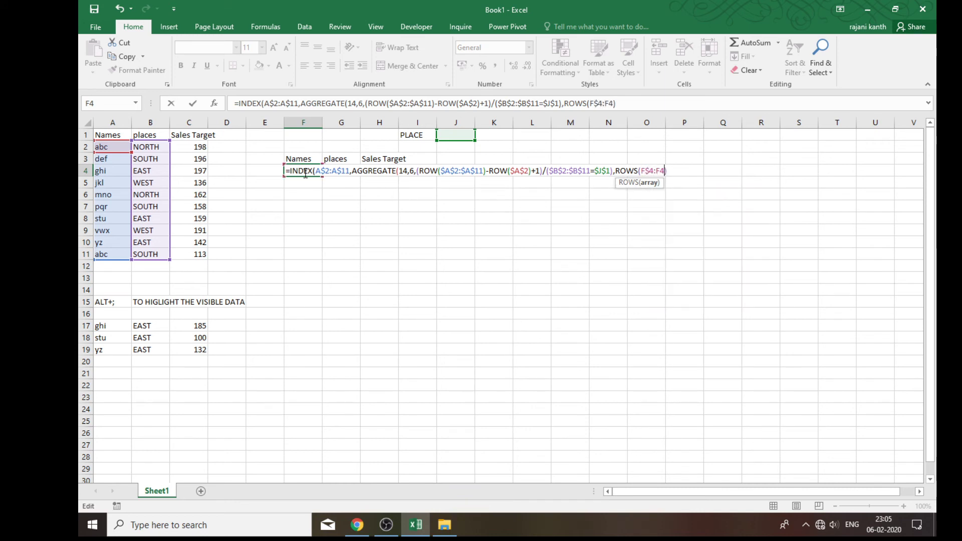
pyautogui.write(')')
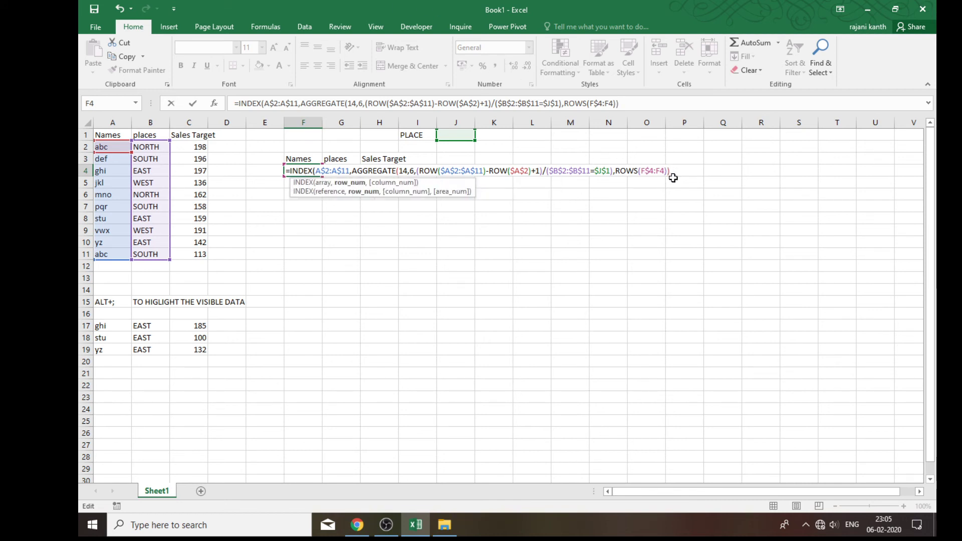
pyautogui.write(')')
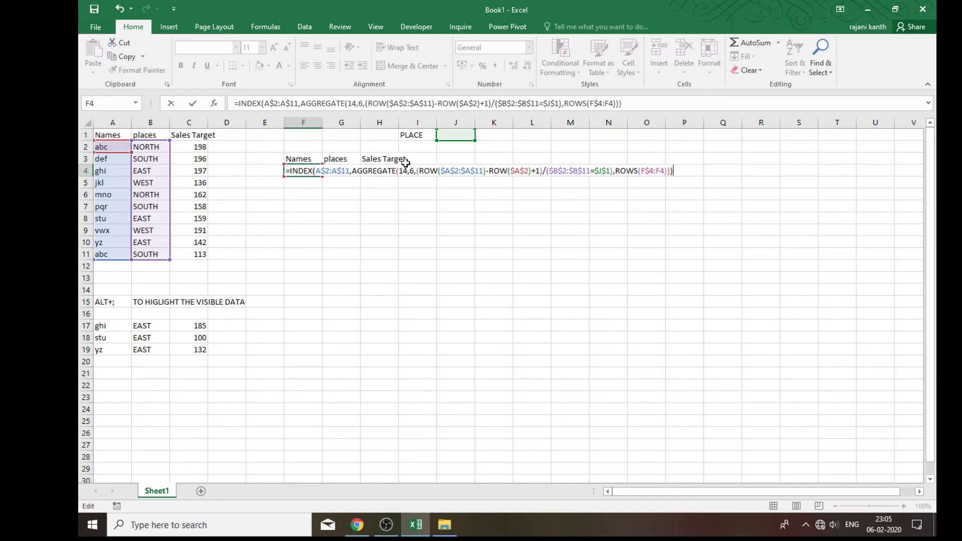
# Evaluate the AGGREGATE part with F9, undo, then commit F4's formula, which shows #NUM!
pyautogui.click(357, 188)
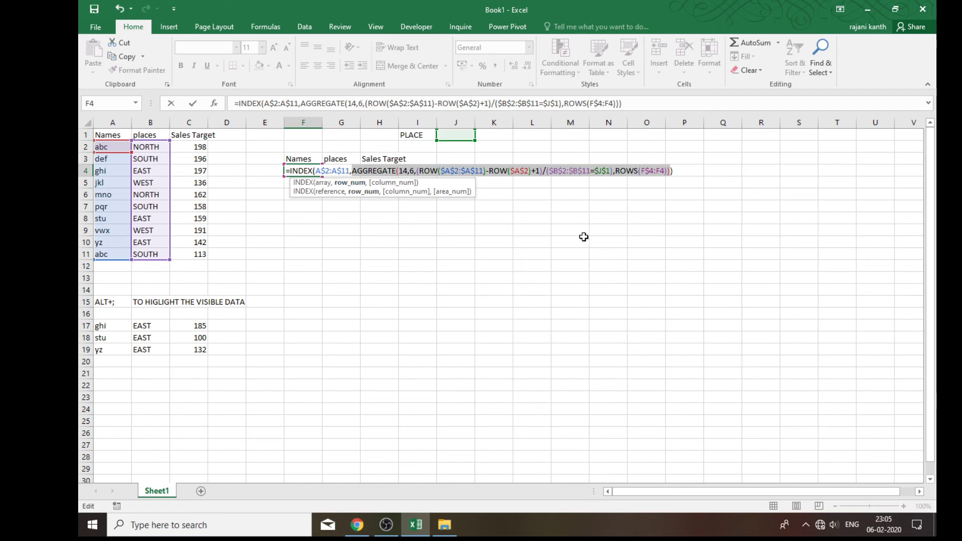
pyautogui.press('F9')
pyautogui.hotkey('ctrl', 'z')
pyautogui.hotkey('ctrl', 'Return')
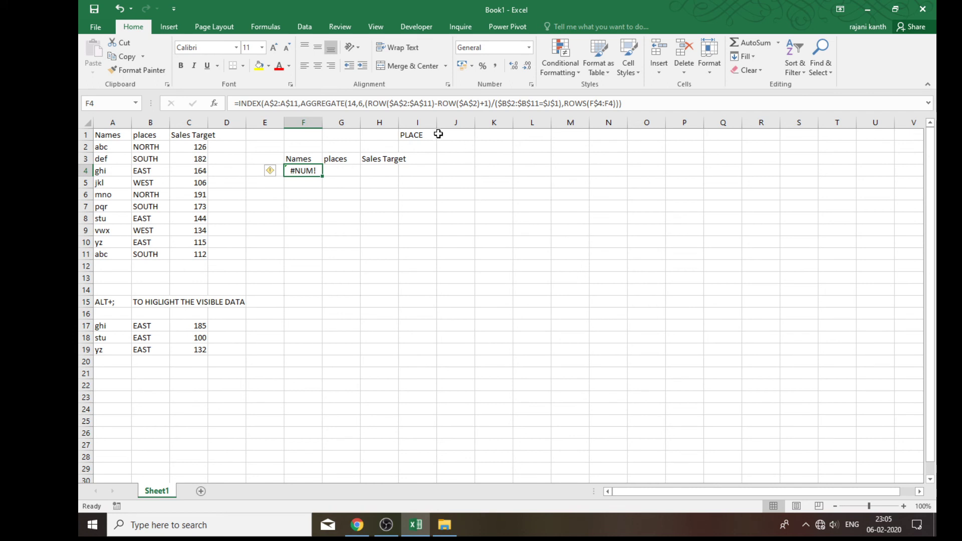
# Enter NORTH as the place in J1
pyautogui.click(462, 134)
pyautogui.write('N')
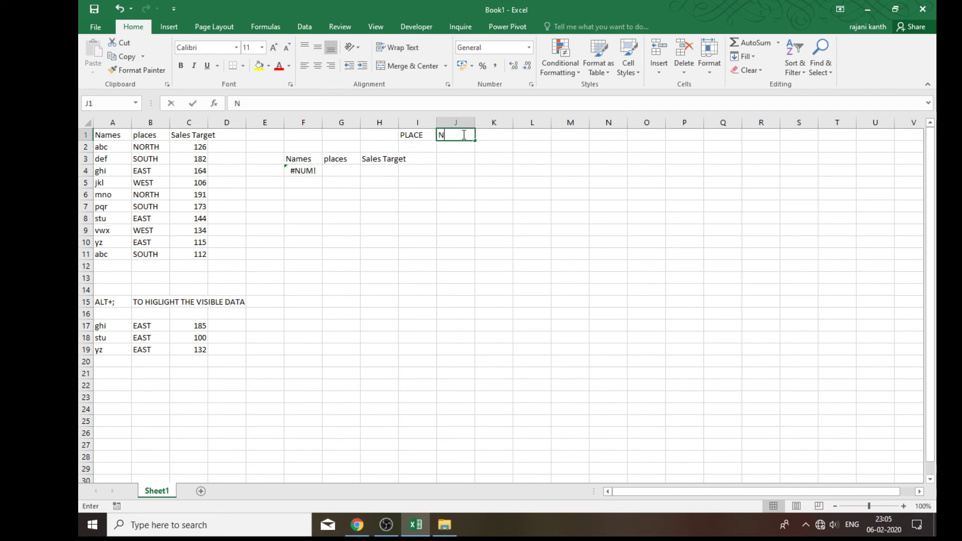
pyautogui.write('ORTH')
pyautogui.press('Return')
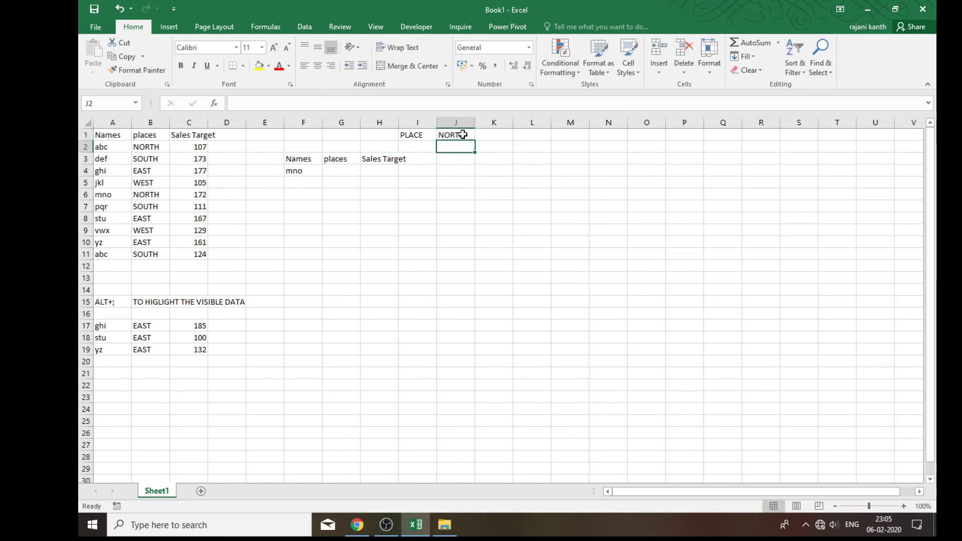
# Fill the F4 formula right to H4 and down to row 9, listing mno and abc
pyautogui.click(295, 173)
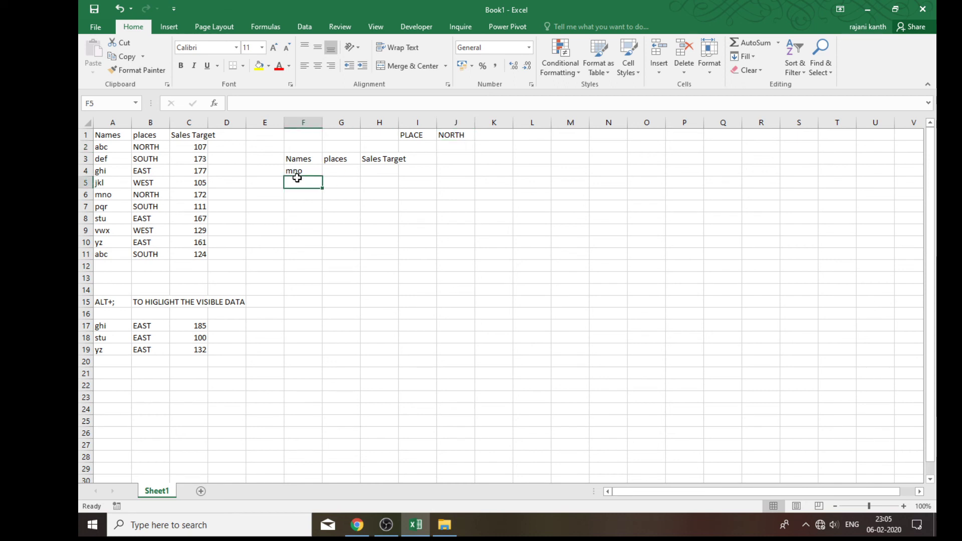
pyautogui.doubleClick(302, 171)
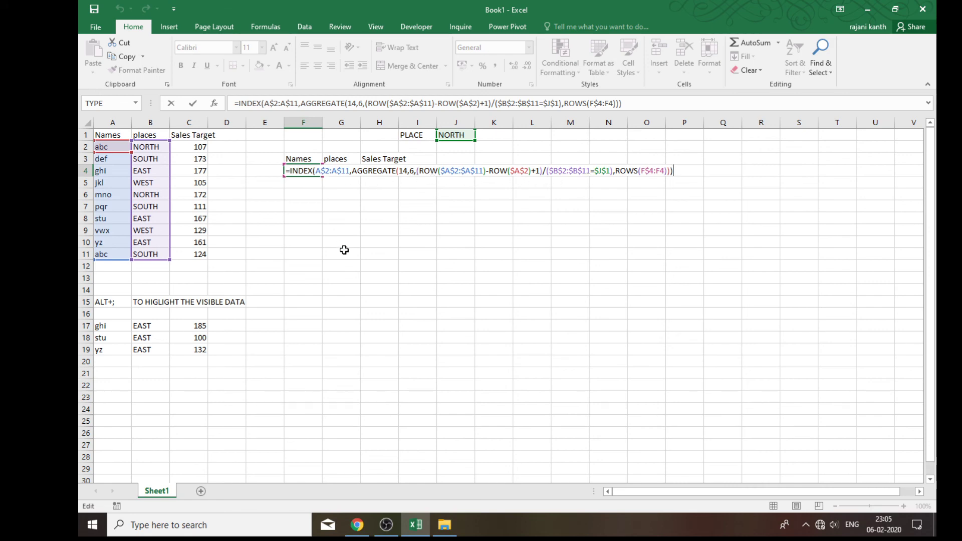
pyautogui.hotkey('ctrl', 'Return')
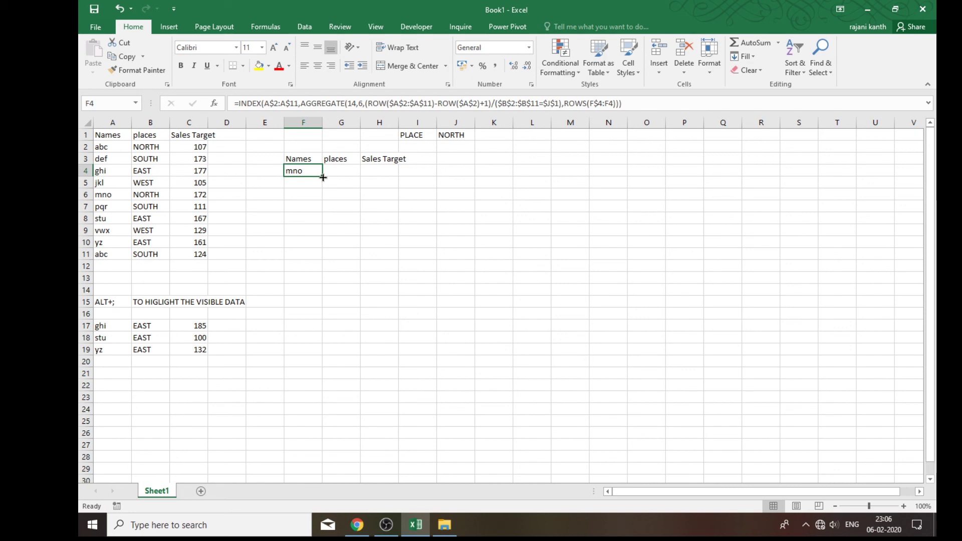
pyautogui.moveTo(323, 177); pyautogui.dragTo(393, 176)
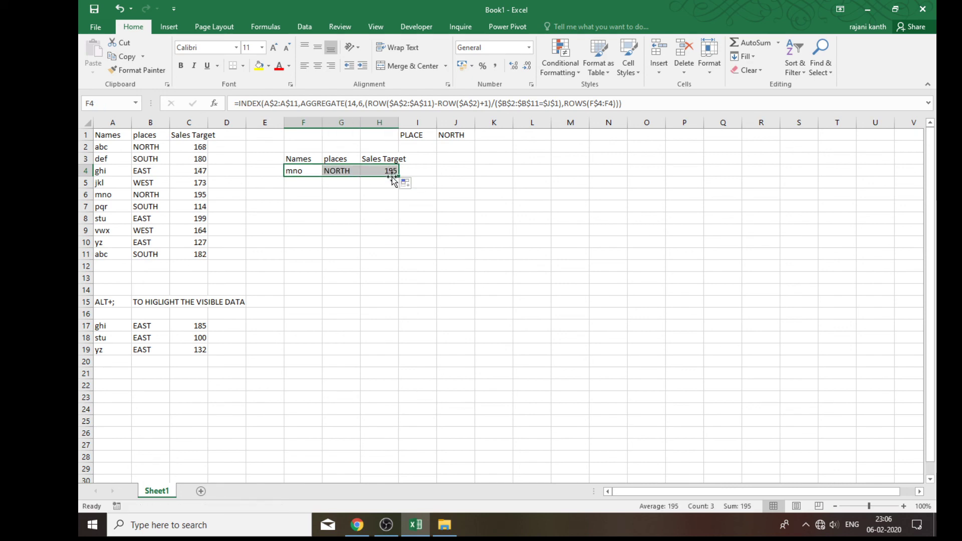
pyautogui.moveTo(397, 177); pyautogui.dragTo(395, 230)
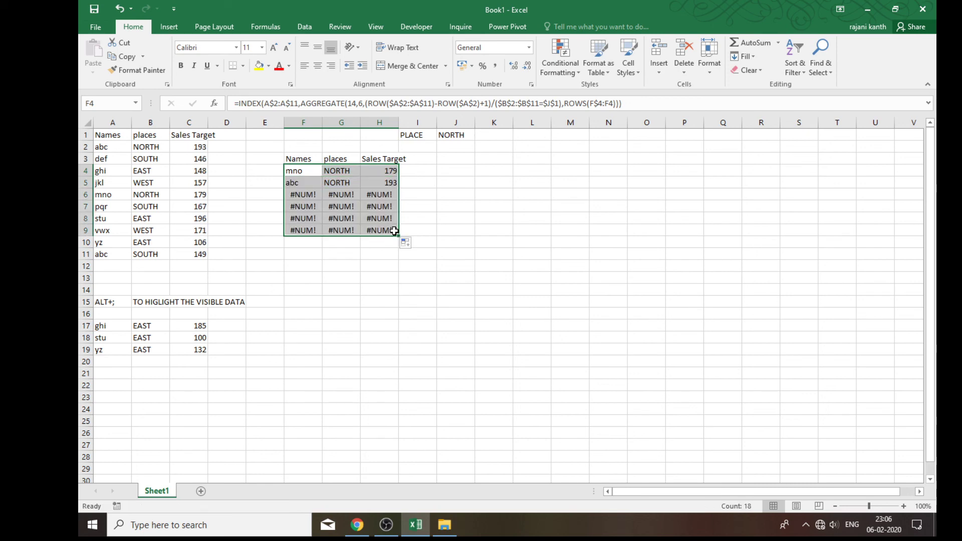
pyautogui.click(352, 193)
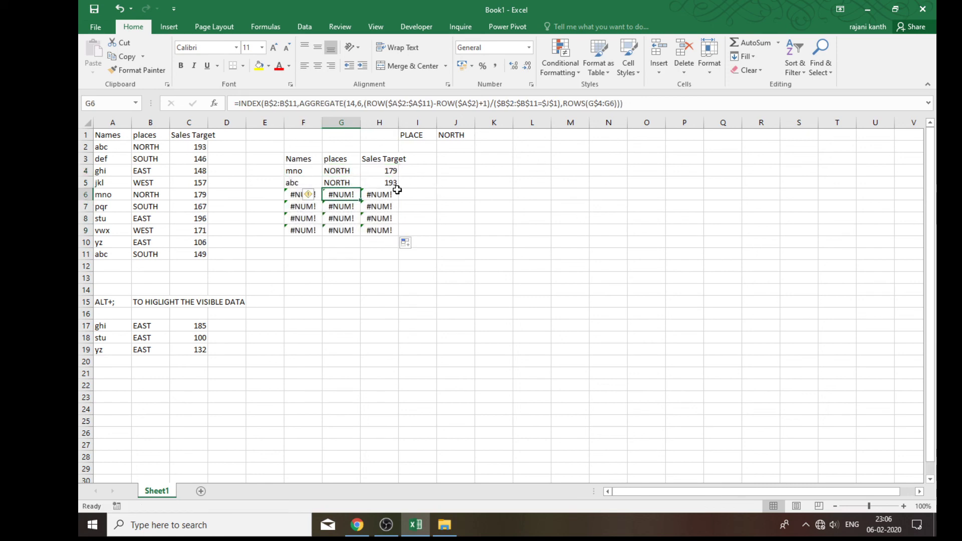
pyautogui.click(296, 195)
pyautogui.click(303, 171)
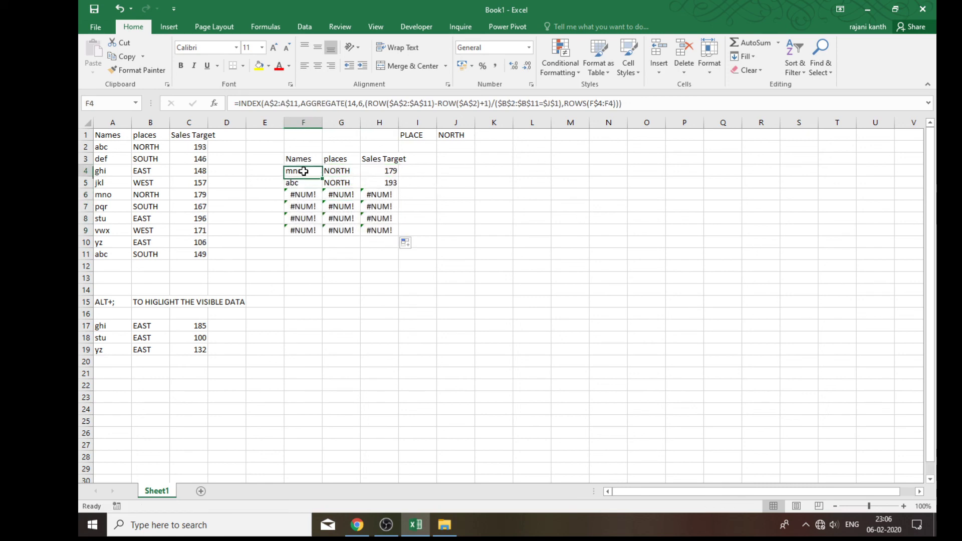
# Wrap F4's formula in IFERROR(...,"") and refill it across F4:H9, blanking unmatched rows
pyautogui.press('F2')
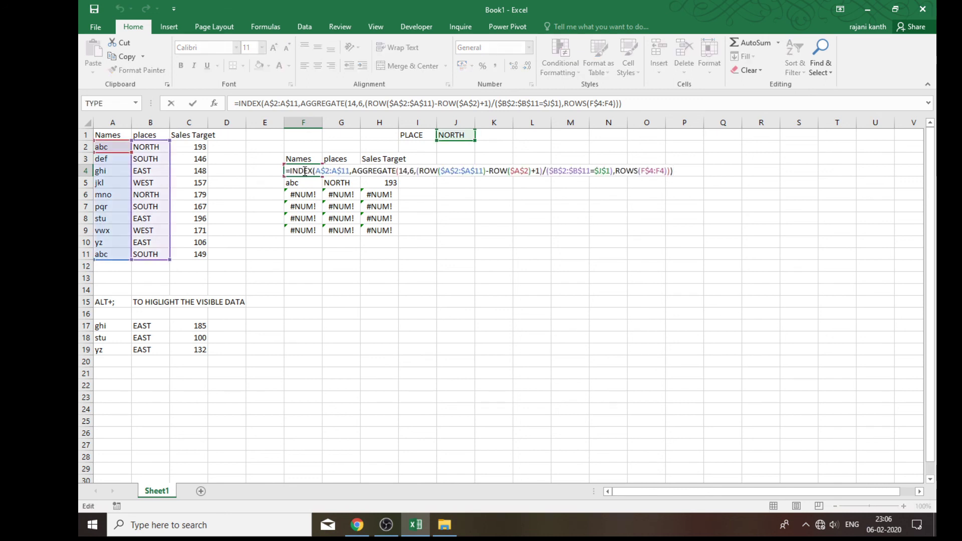
pyautogui.click(290, 171)
pyautogui.write('I')
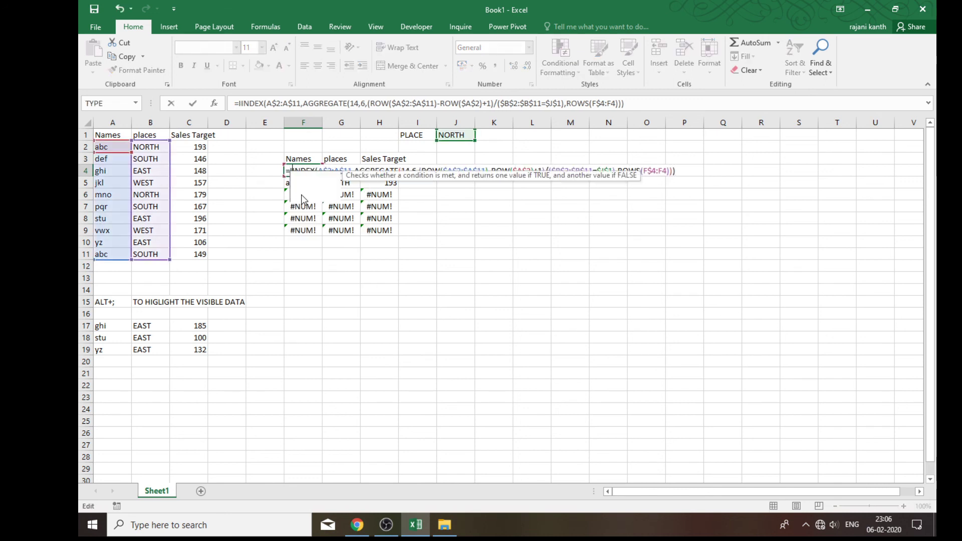
pyautogui.write('FERROR(')
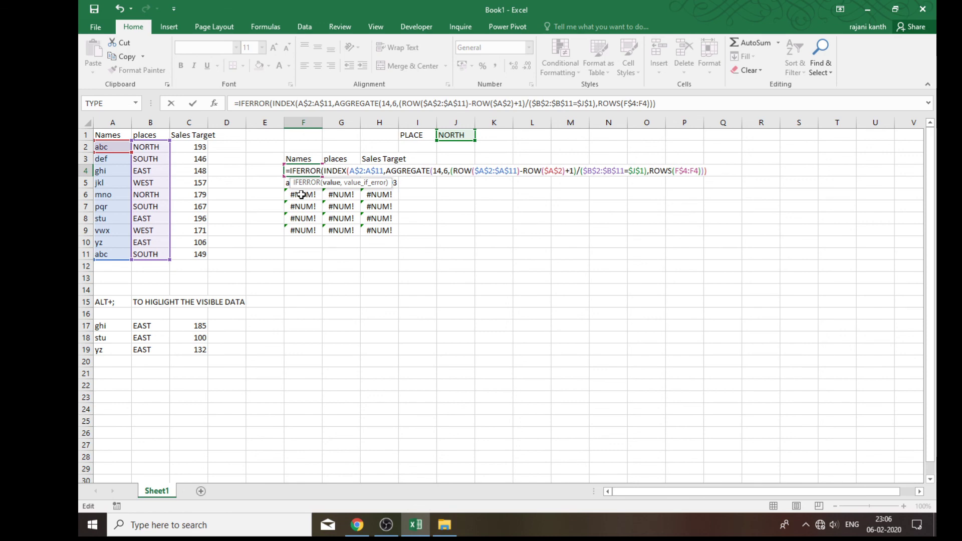
pyautogui.write(',')
pyautogui.write('"")')
pyautogui.hotkey('ctrl', 'Return')
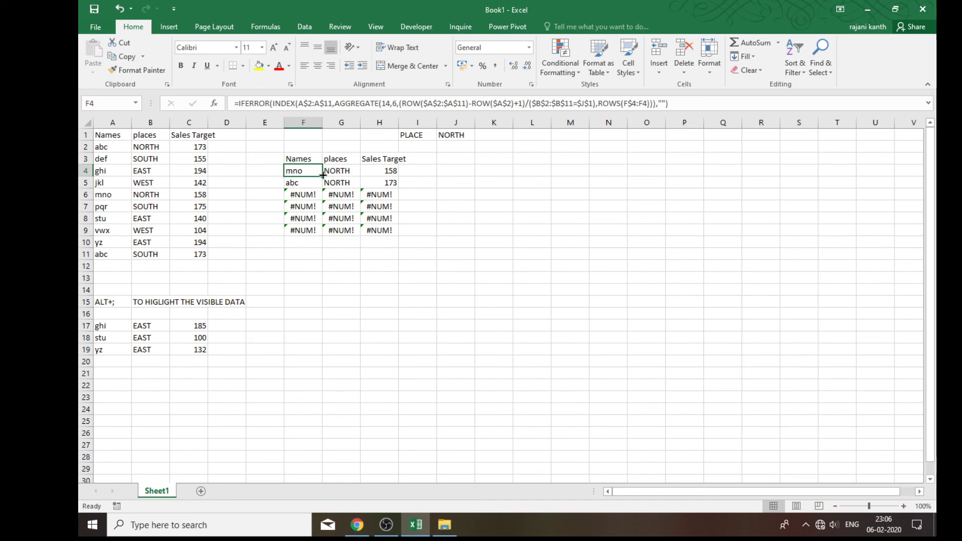
pyautogui.moveTo(322, 176); pyautogui.dragTo(397, 173)
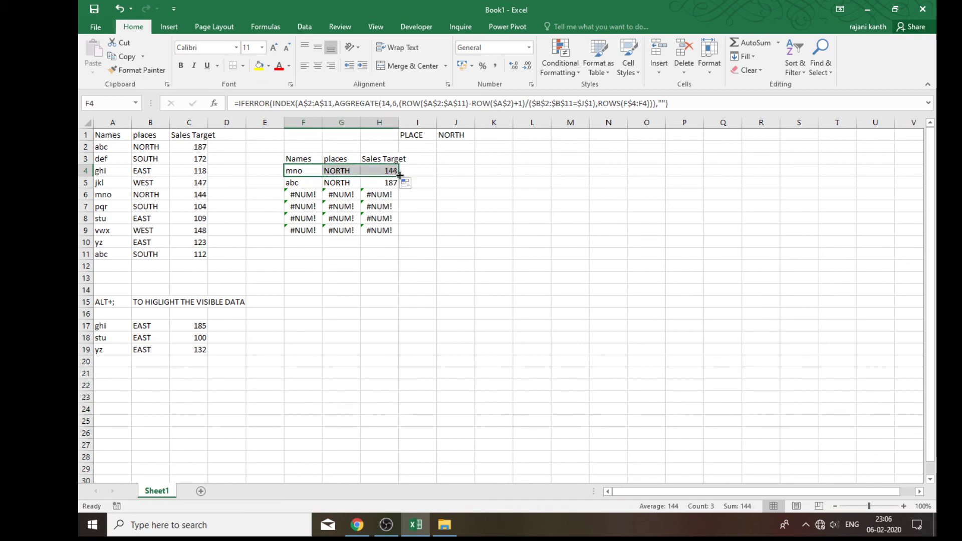
pyautogui.doubleClick(399, 176)
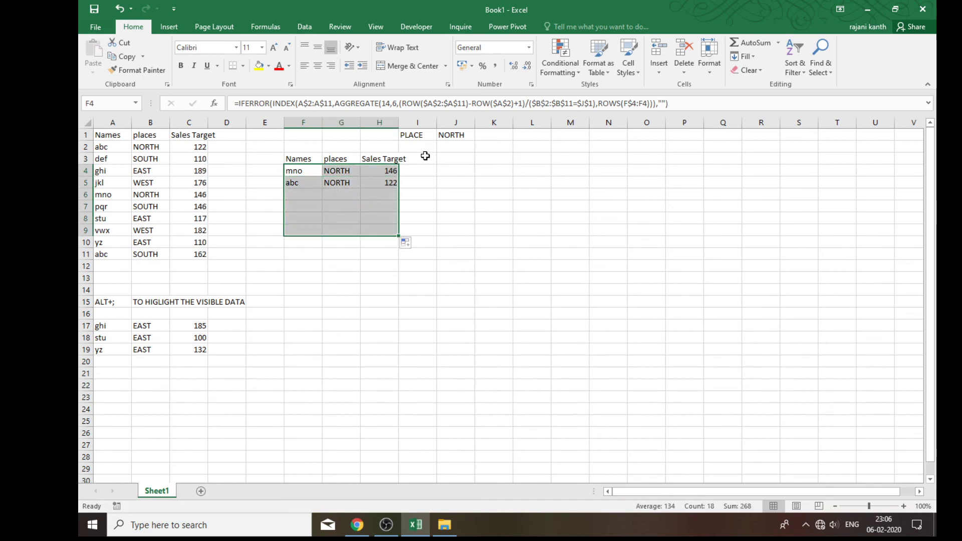
# Enter EAST, then WEST, then SOUTH in J1, ending with abc, pqr and def listed
pyautogui.click(452, 134)
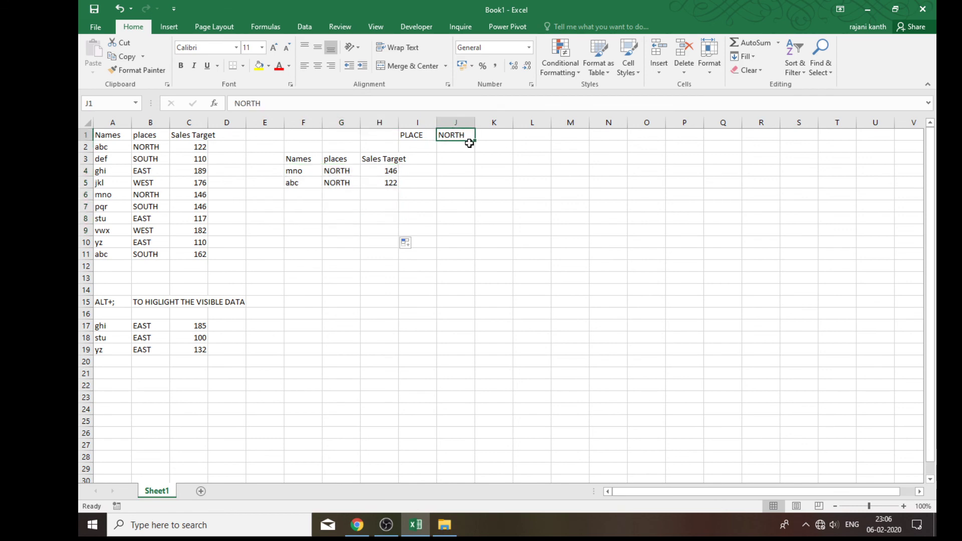
pyautogui.write('EAST')
pyautogui.press('Return')
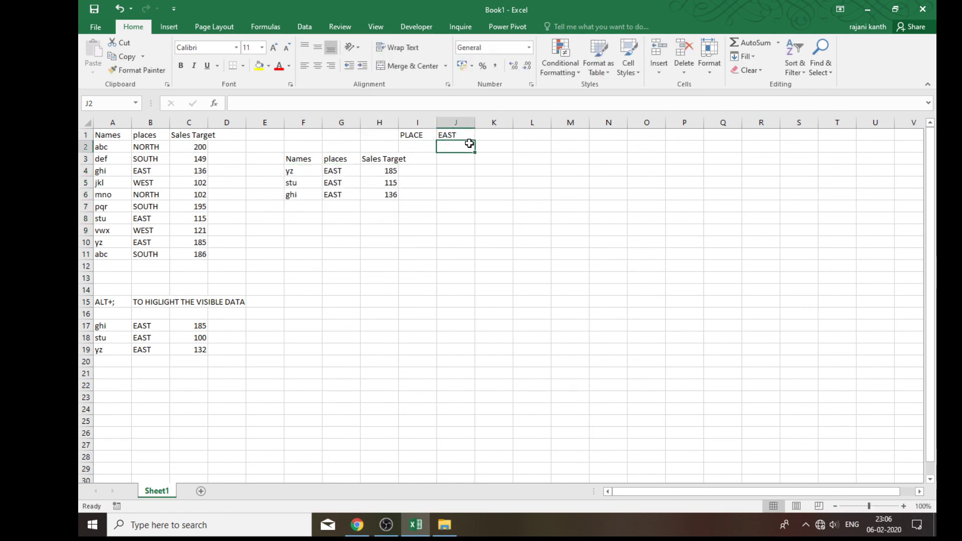
pyautogui.press('Up')
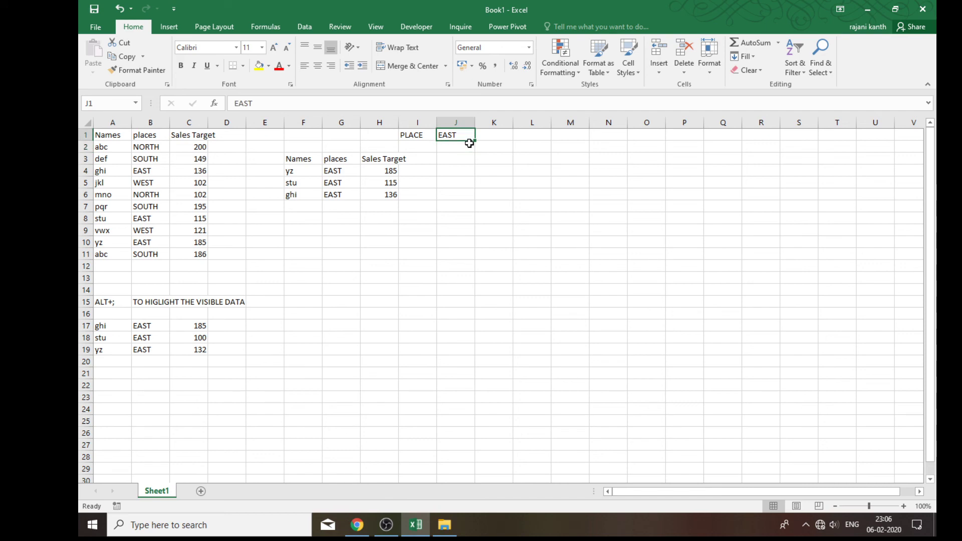
pyautogui.write('WEST')
pyautogui.press('Return')
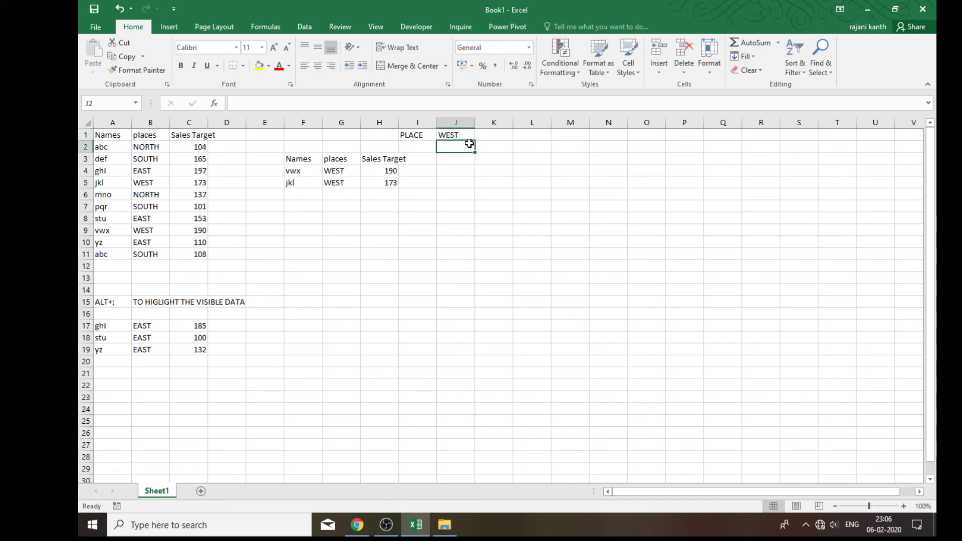
pyautogui.press('Up')
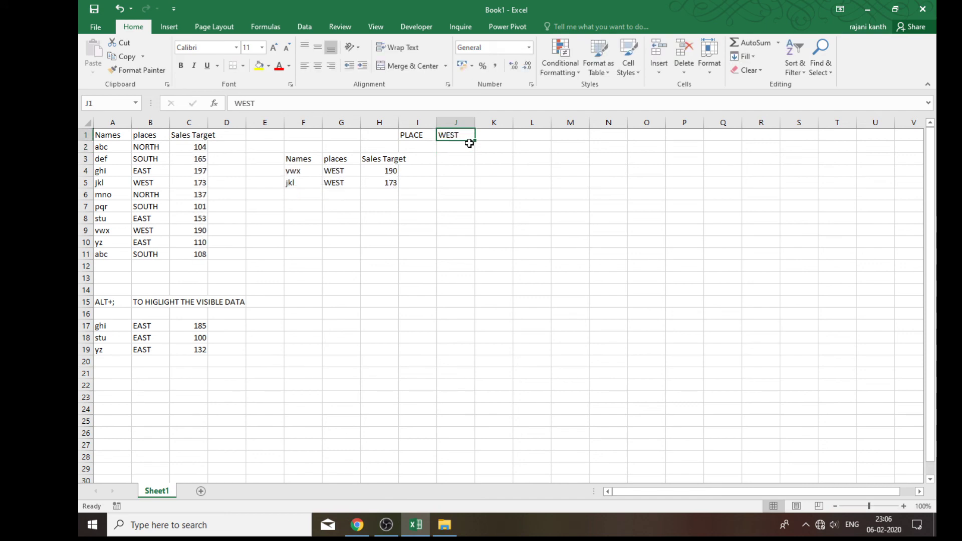
pyautogui.write('SOUTH')
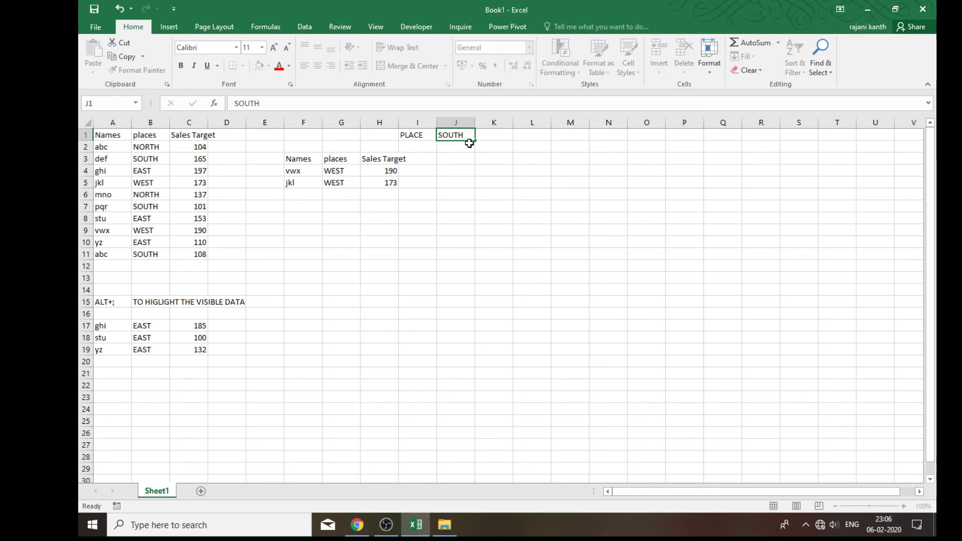
pyautogui.press('Return')
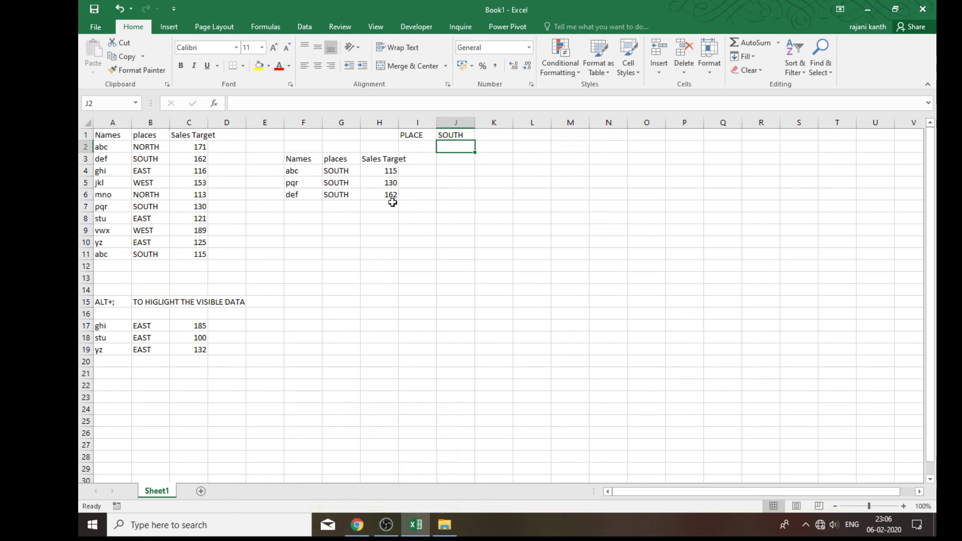
# Start =AGGREGATE( in J7 to browse its function numbers, then bring OBS to the front
pyautogui.click(470, 207)
pyautogui.write('=')
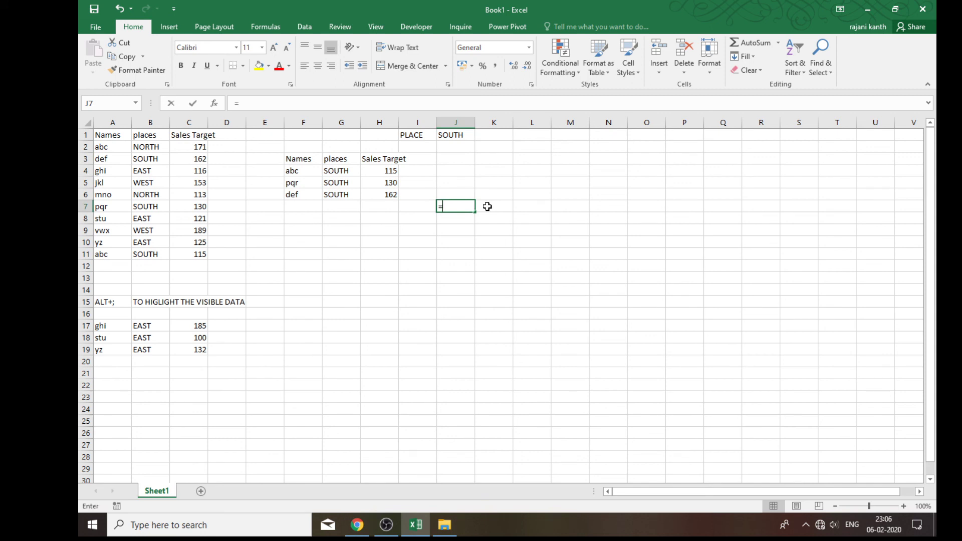
pyautogui.write('AGGRE')
pyautogui.press('Tab')
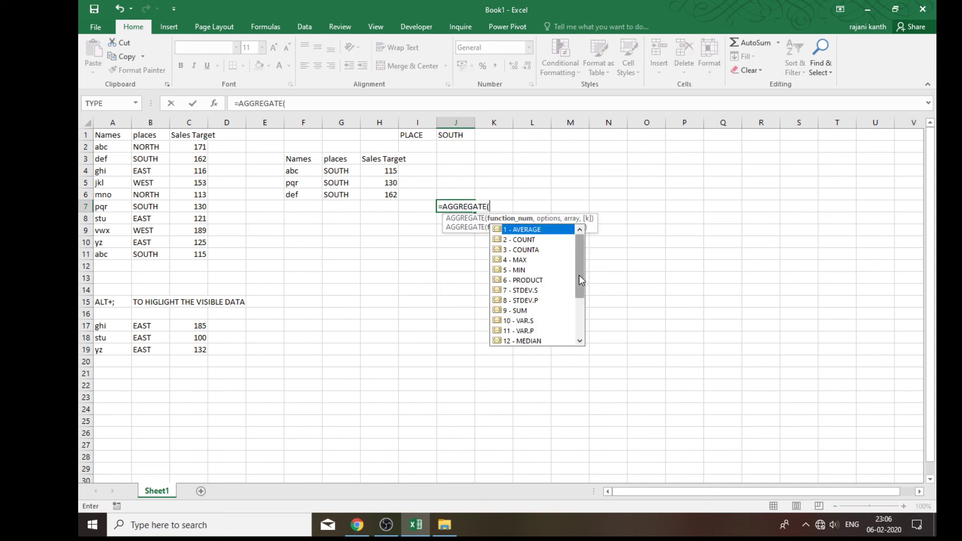
pyautogui.moveTo(578, 275)
pyautogui.mouseDown()
pyautogui.moveTo(580, 326)
pyautogui.moveTo(584, 254)
pyautogui.moveTo(585, 344)
pyautogui.mouseUp()
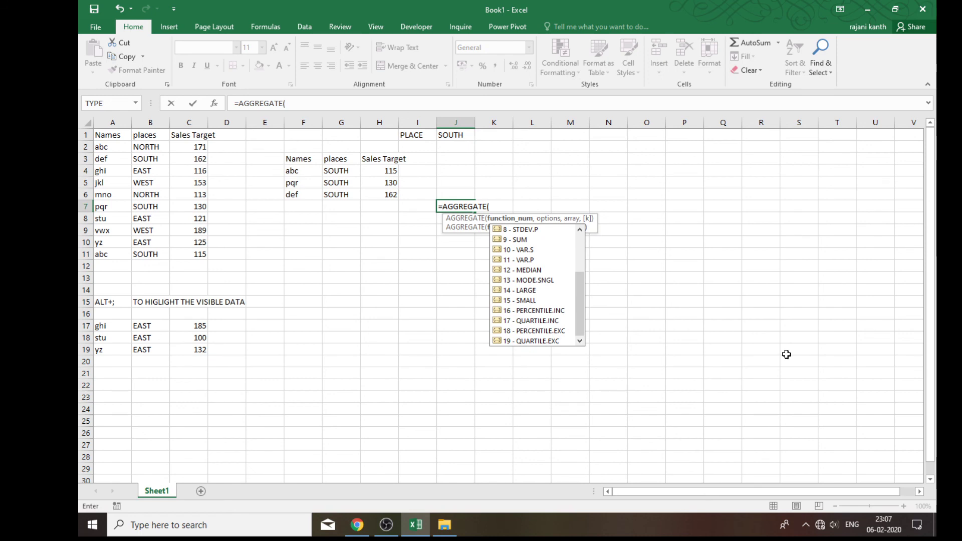
pyautogui.click(385, 525)
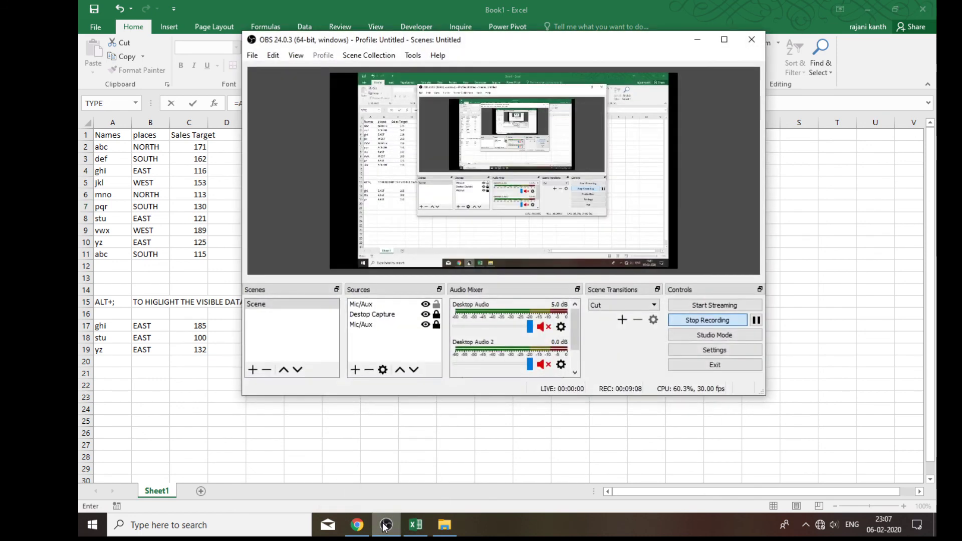